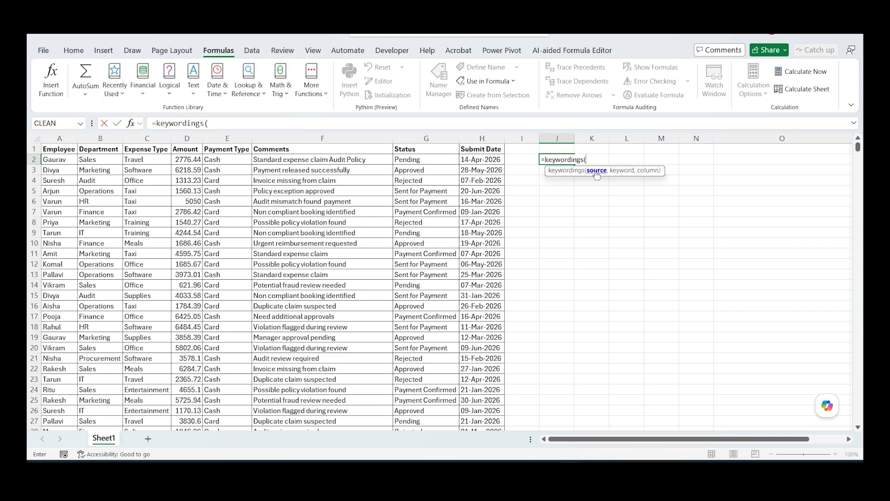
Step: Complete the keywordings formula in J2 with source A2:H1005, keyword "Audit" and column F2:F1005
left_click(65, 161)
key("ctrl+shift+Right")
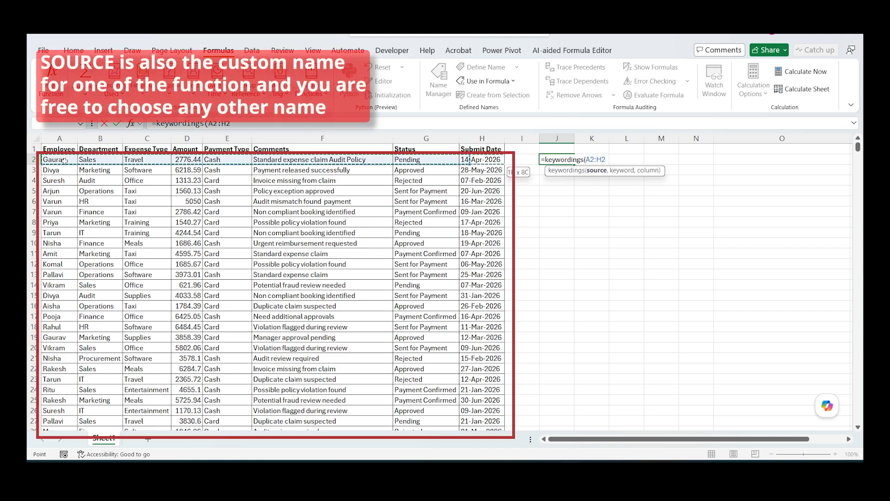
key("ctrl+shift+Down")
type(",\"Ad")
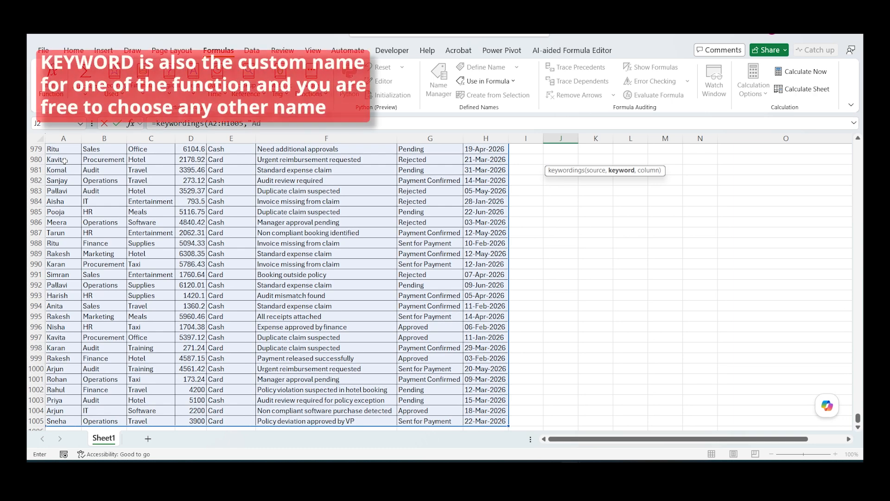
key("BackSpace")
type("udit\",")
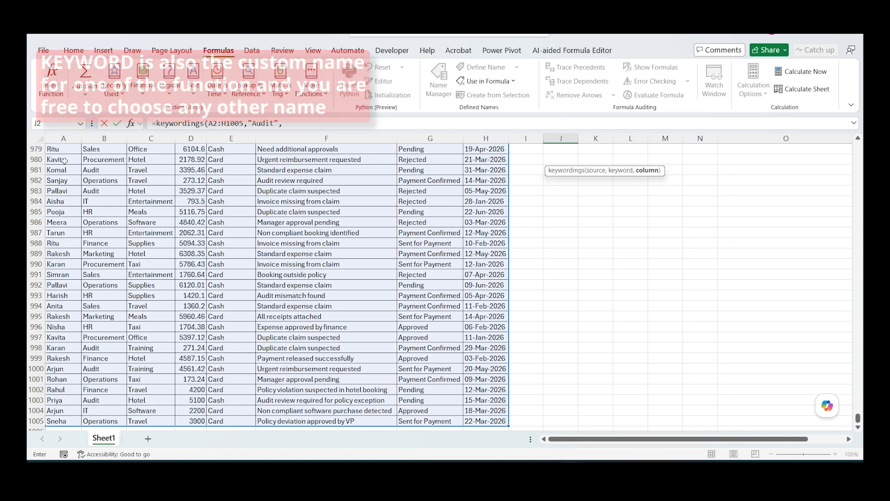
left_click_drag(858, 418, 858, 146)
left_click(359, 163)
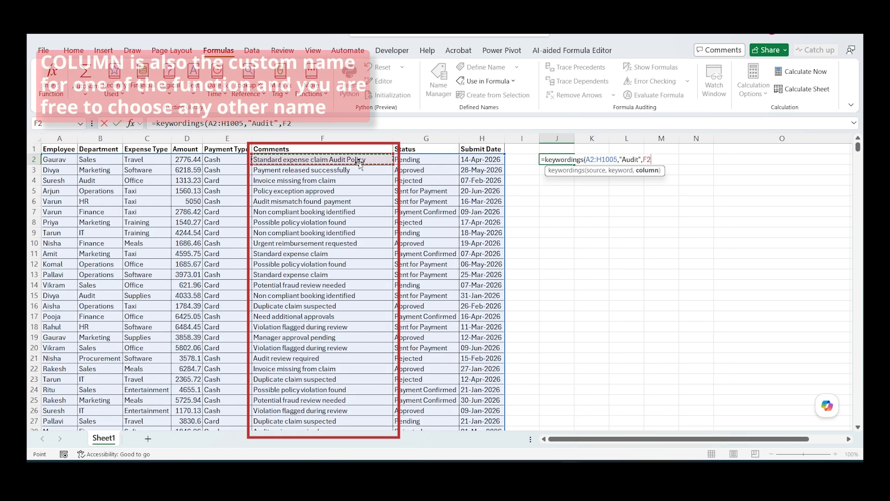
key("ctrl+shift+Down")
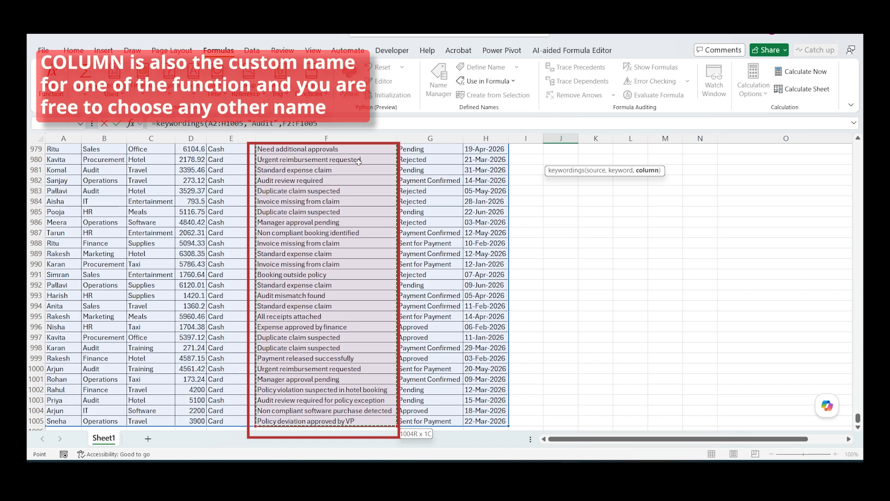
key("Return")
Step: Examine the extent of the spilled keyword results and compare them with the source data down to its last row
key("ctrl+shift+Down")
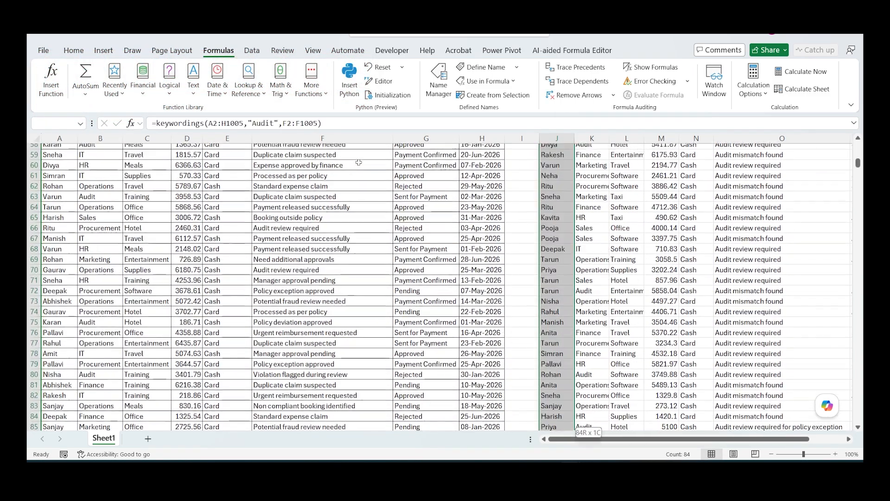
key("Up")
key("Left")
key("Left")
key("Down")
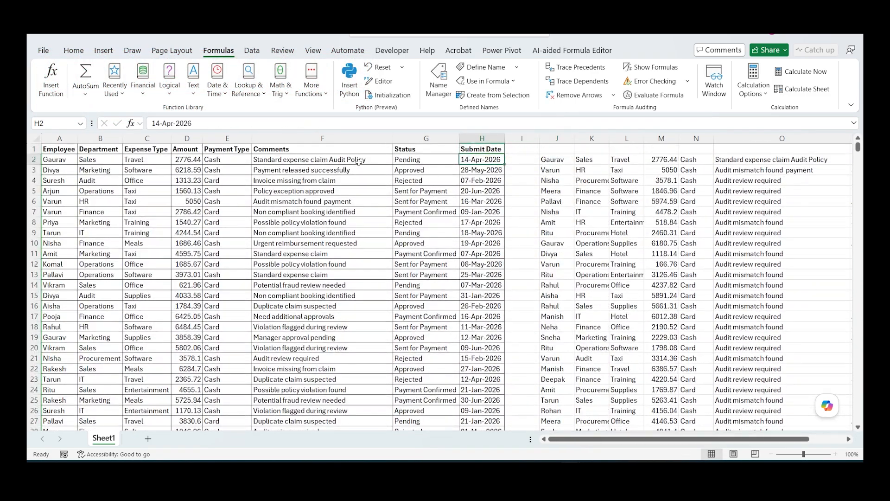
key("ctrl+Down")
key("ctrl+Up")
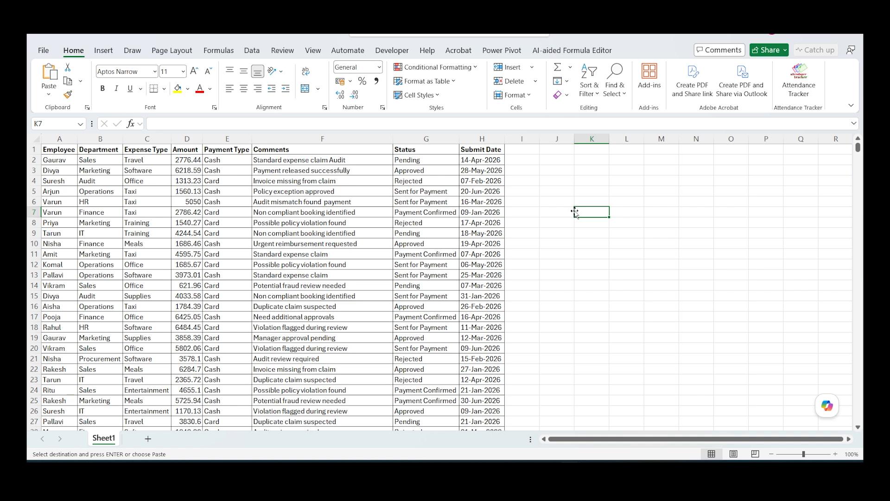
Step: Begin a SEARCH formula in cell J2 with "Policy" as the text to find
key("Left")
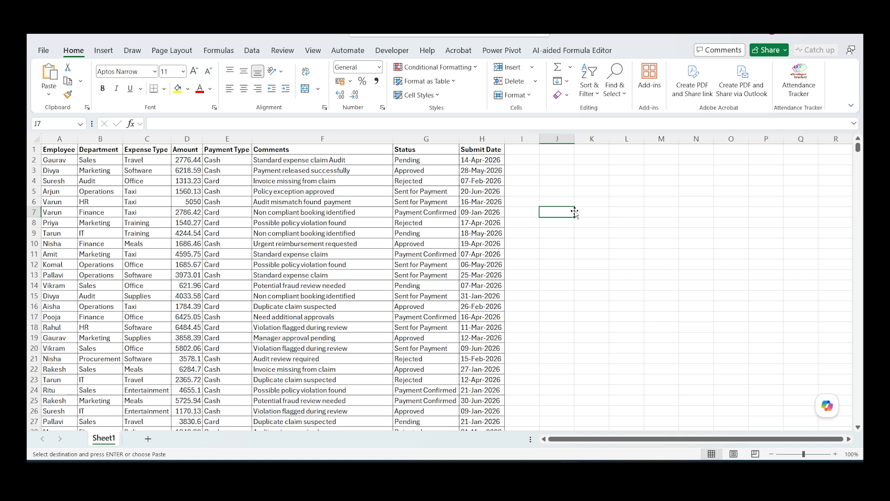
key("ctrl+Up")
key("Down")
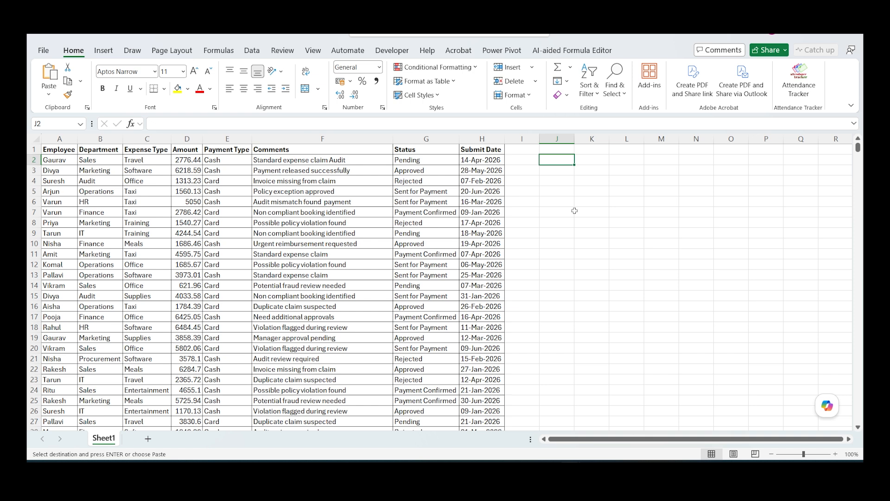
type("=se")
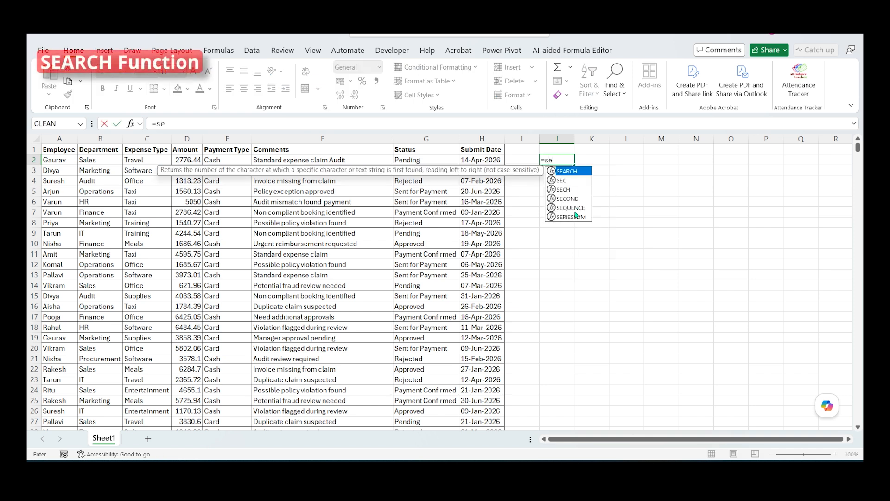
type("arc")
key("Tab")
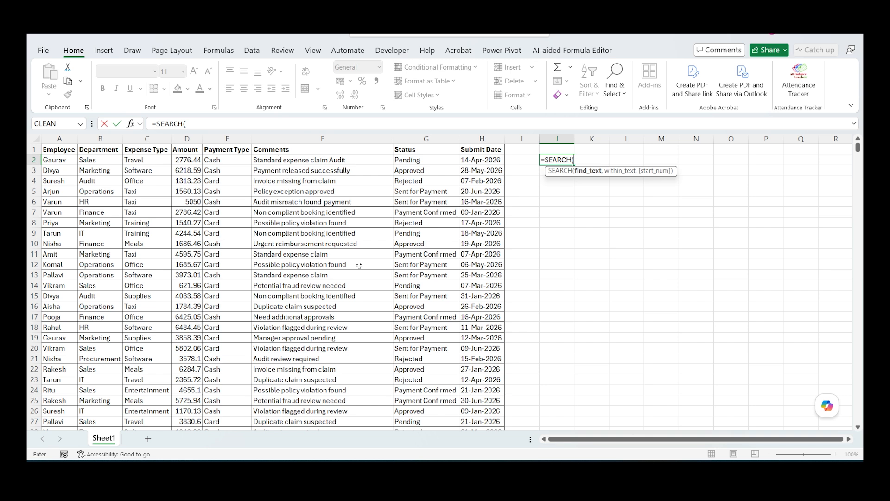
type("\"pol")
key("BackSpace")
key("BackSpace")
key("BackSpace")
type("Policy\",")
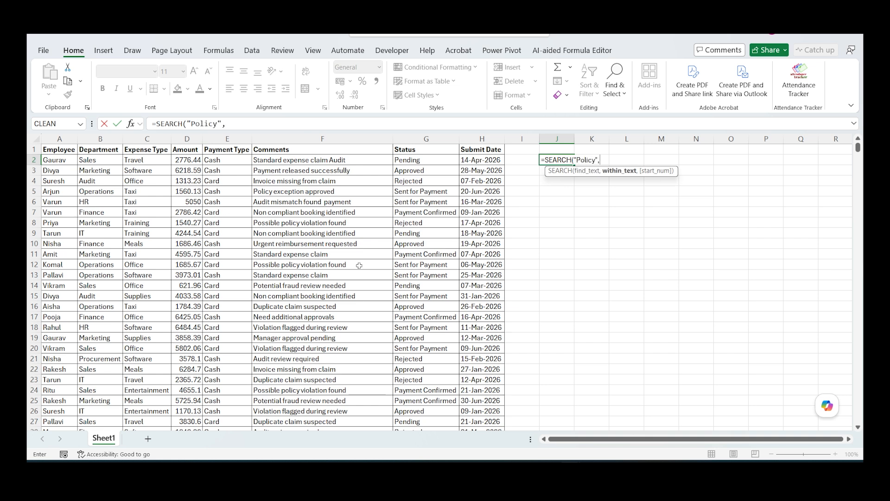
Step: Set the Comments range F2:F1005 as the text SEARCH looks within, and enter the formula in J2
left_click(304, 159)
key("ctrl+shift+Down")
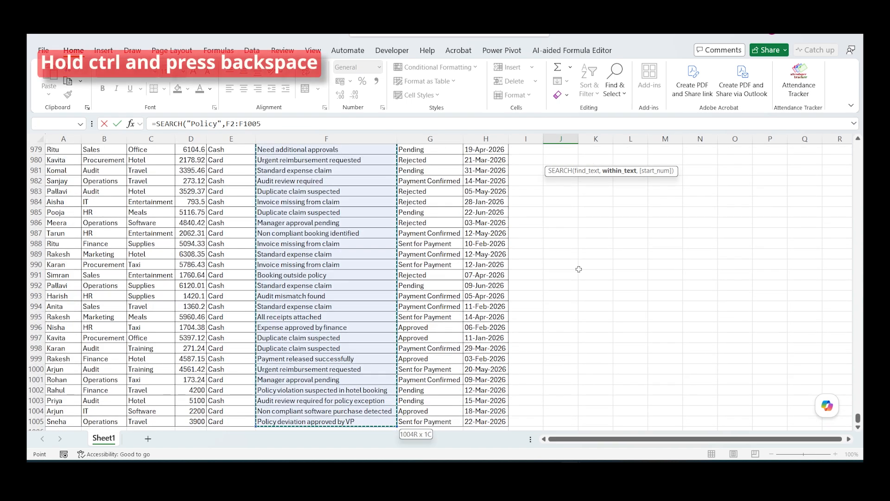
key("ctrl+BackSpace")
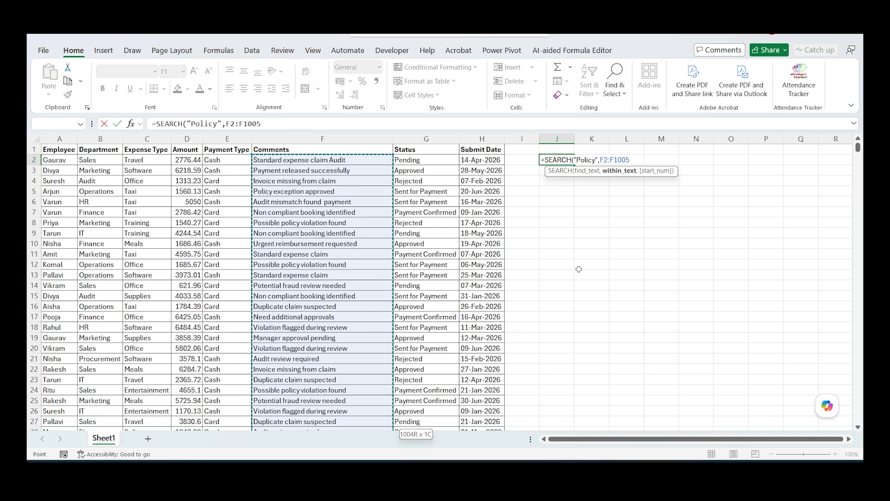
type(")")
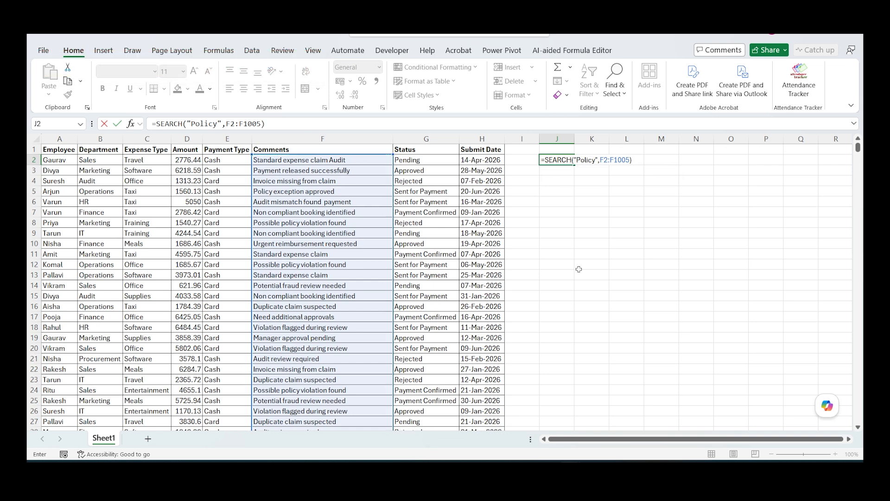
key("Return")
key("Up")
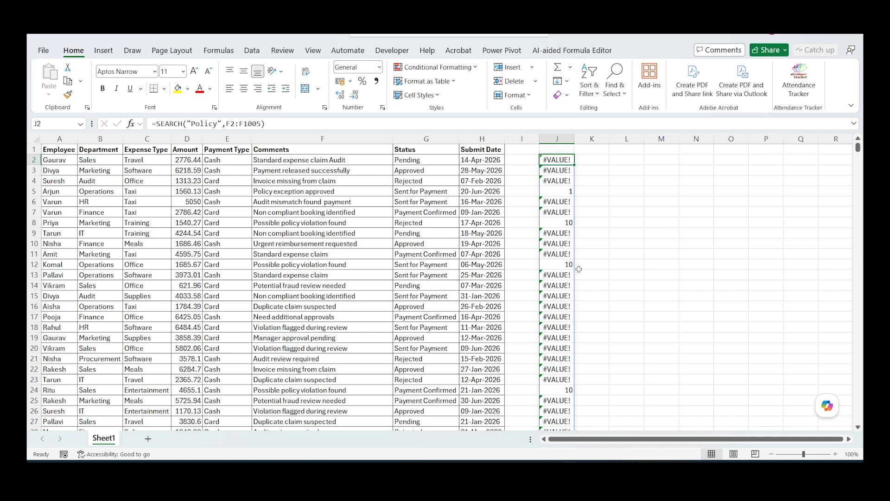
Step: Examine the spilled SEARCH results in column J against the matching comments, including the one in row 8
key("Down")
key("Down")
key("Down")
key("Down")
key("Up")
key("Up")
key("Up")
key("Up")
left_click(557, 223)
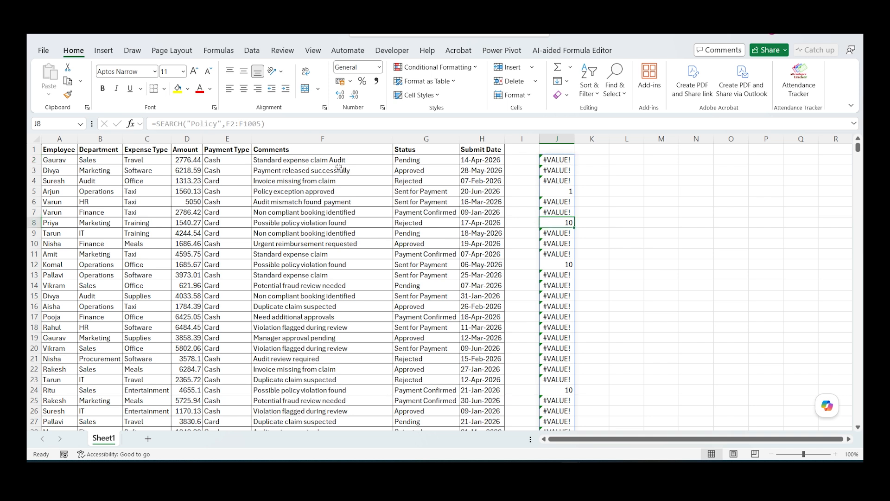
Step: Append the word "Policy" to the comment in cell F2
double_click(360, 157)
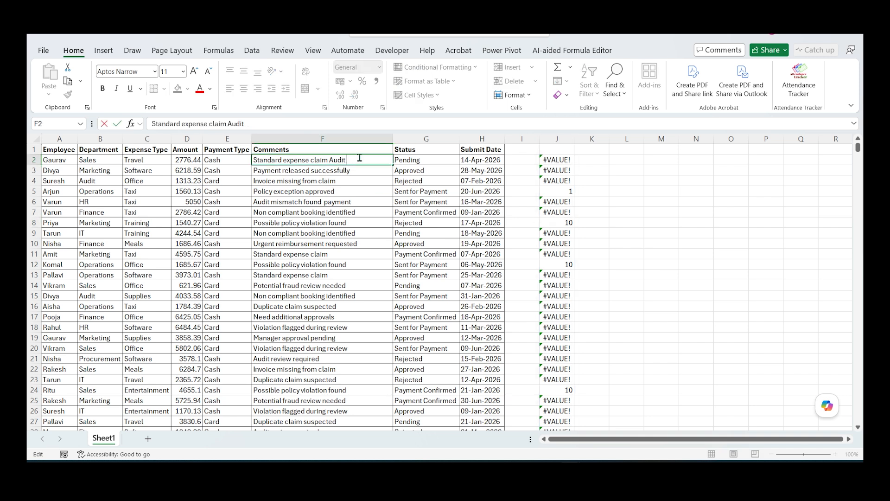
type("Policy")
key("Return")
Step: Wrap the SEARCH formula in J2 in ISNUMBER so that each comment in F2:F1005 returns TRUE or FALSE
key("Right")
key("Right")
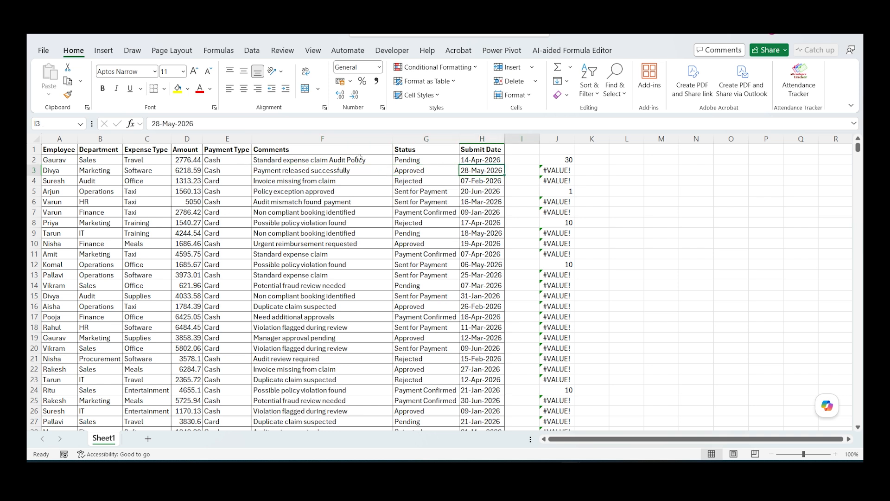
key("Right")
key("Right")
key("Up")
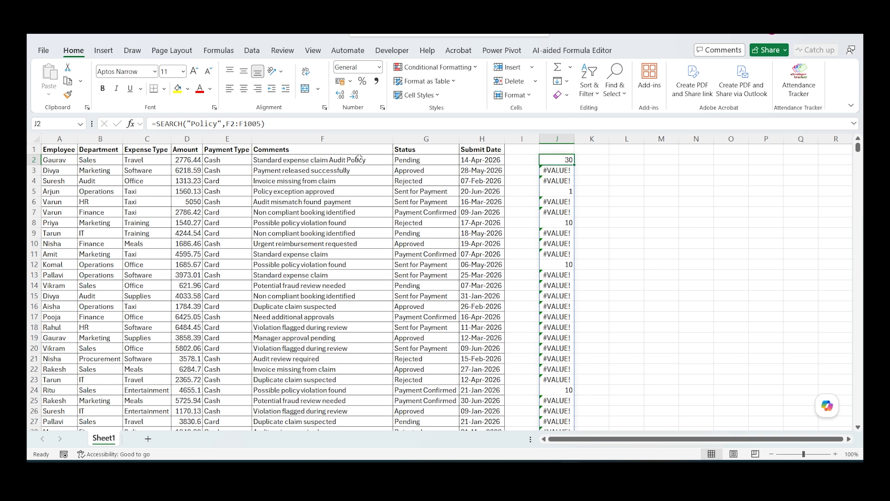
key("F2")
double_click(552, 160)
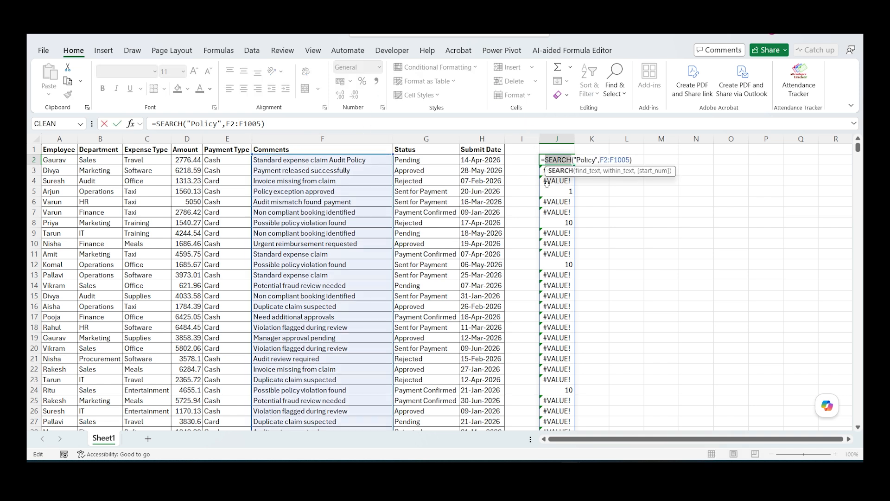
key("Left")
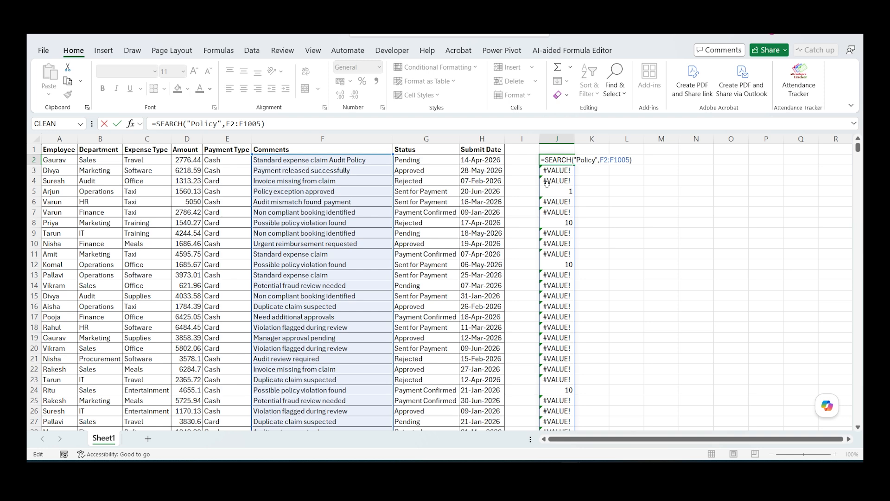
type("ISNUMBER(")
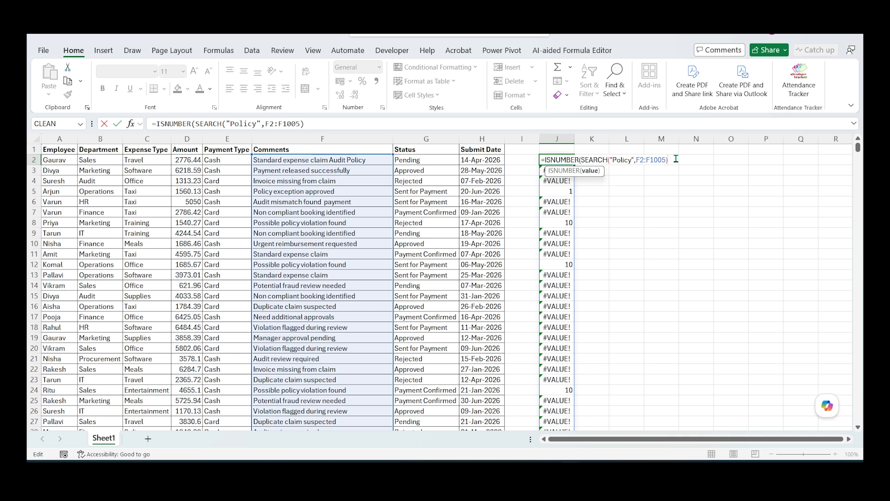
key("ctrl+Return")
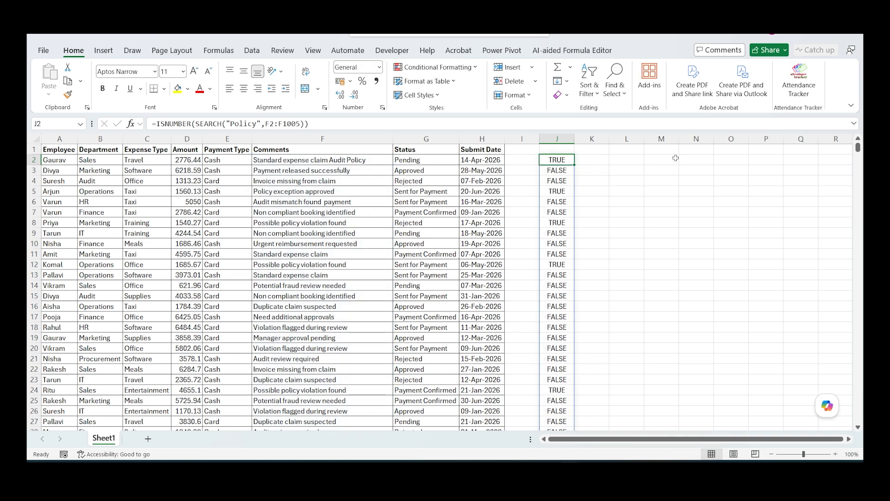
key("Down")
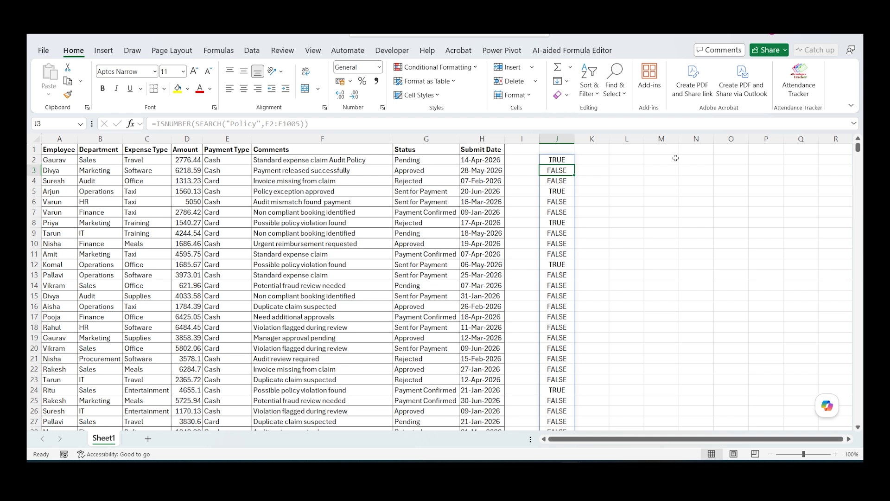
key("Up")
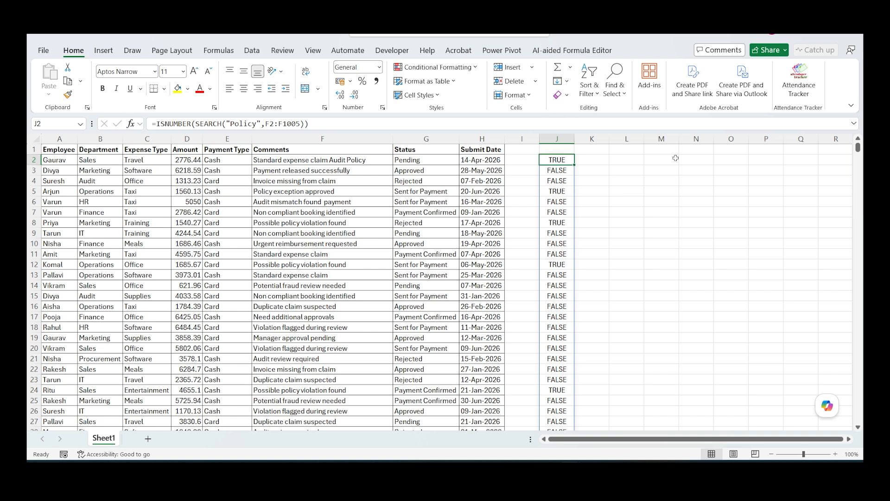
Step: Wrap the ISNUMBER test in J2 in FILTER so it returns the matching rows of A2:H1005
key("F2")
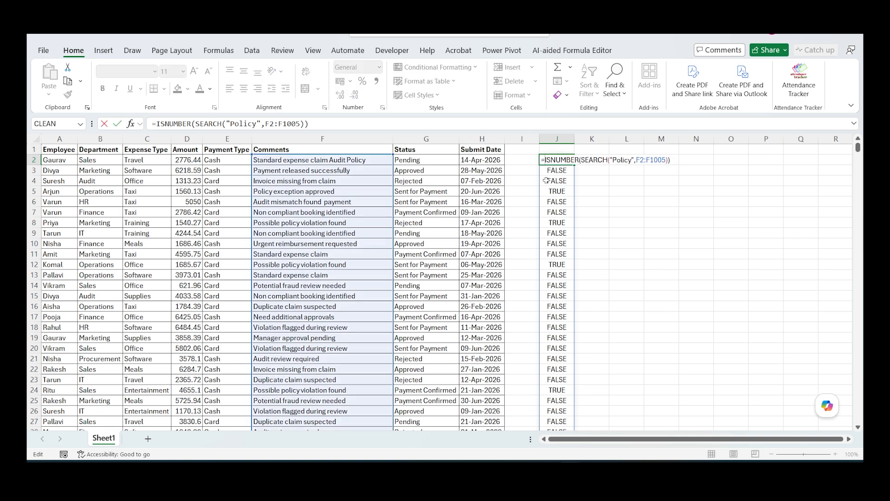
type("FILTER(")
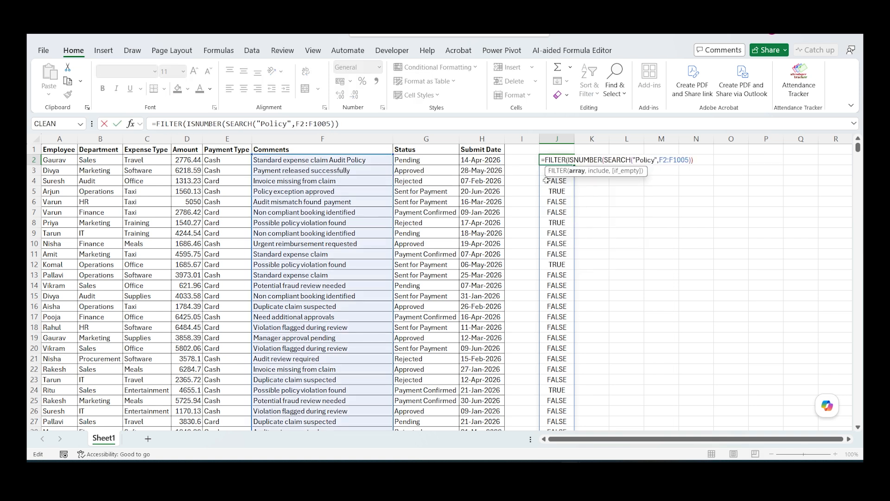
left_click(66, 160)
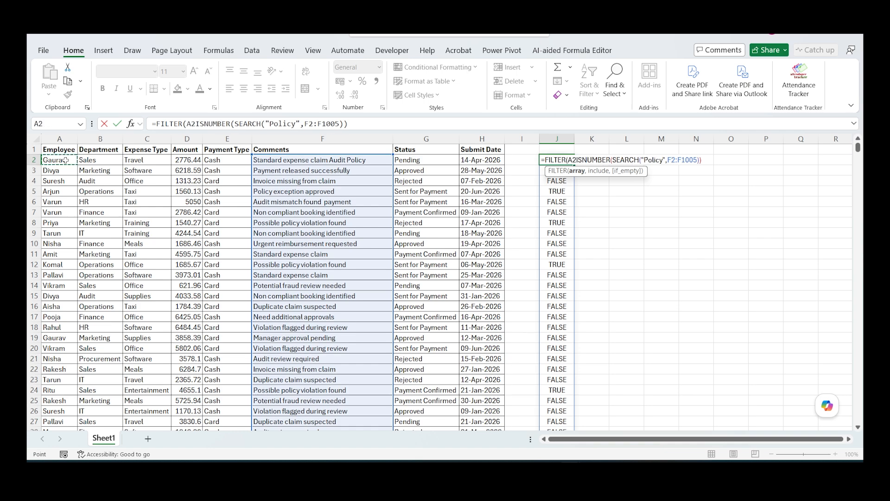
key("ctrl+shift+Right")
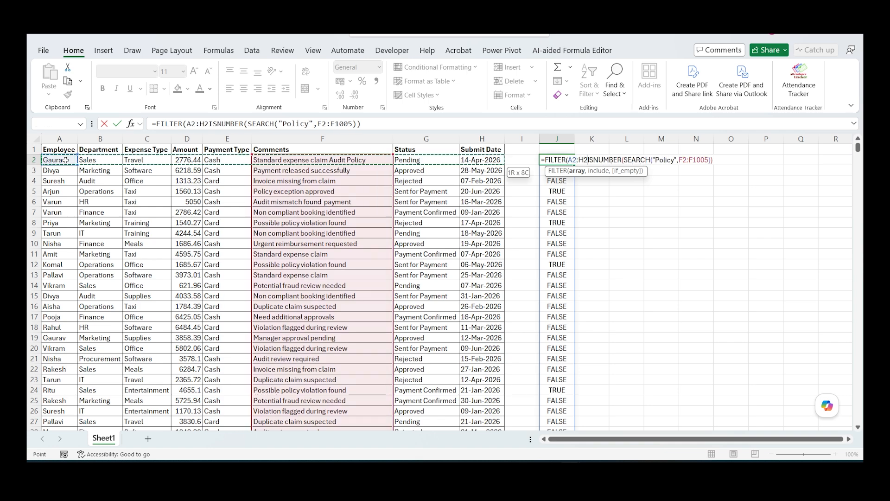
key("ctrl+shift+Down")
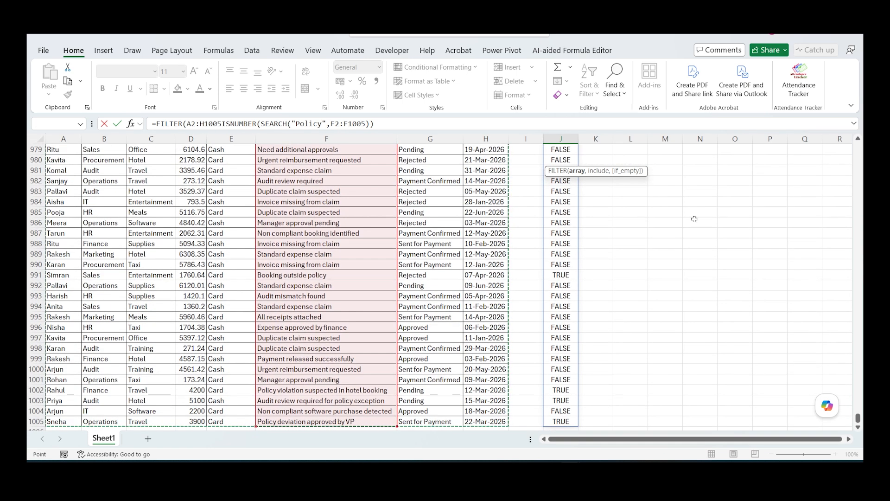
key("ctrl+BackSpace")
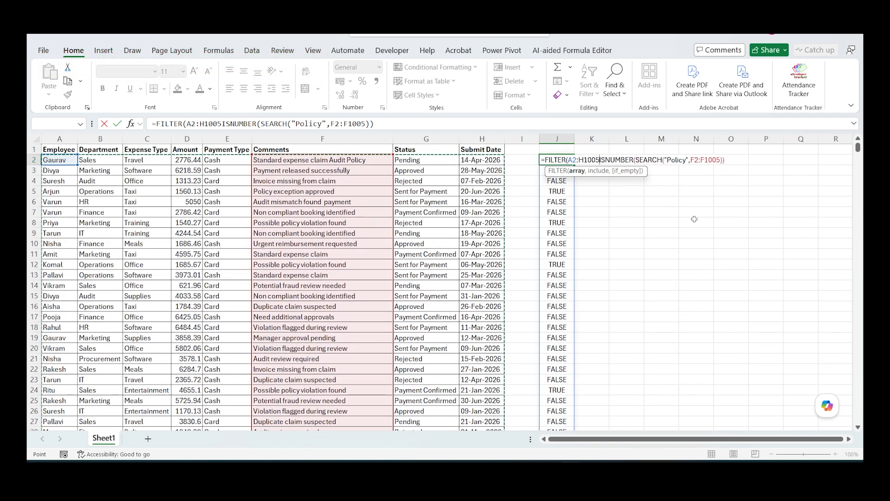
type(",")
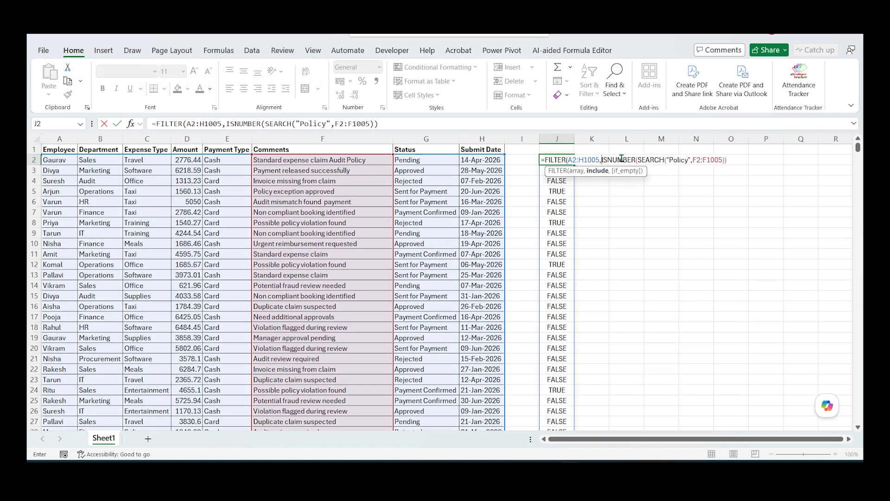
left_click(735, 158)
type(")")
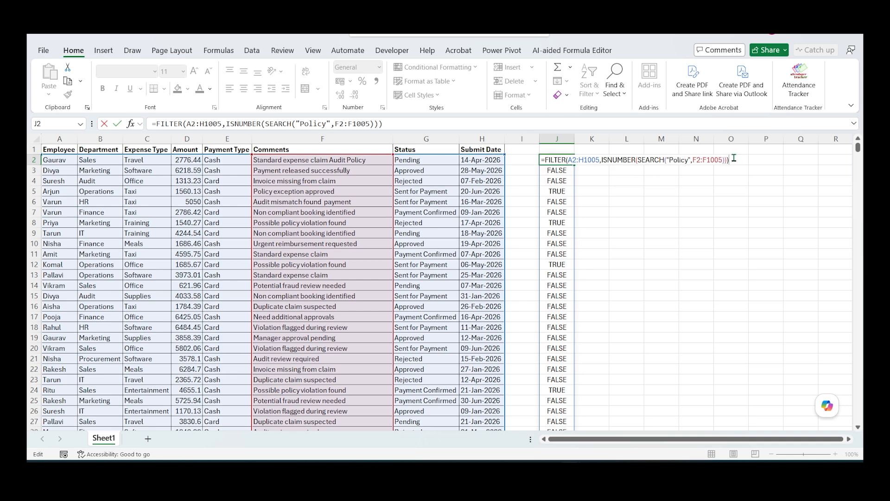
key("Return")
key("Up")
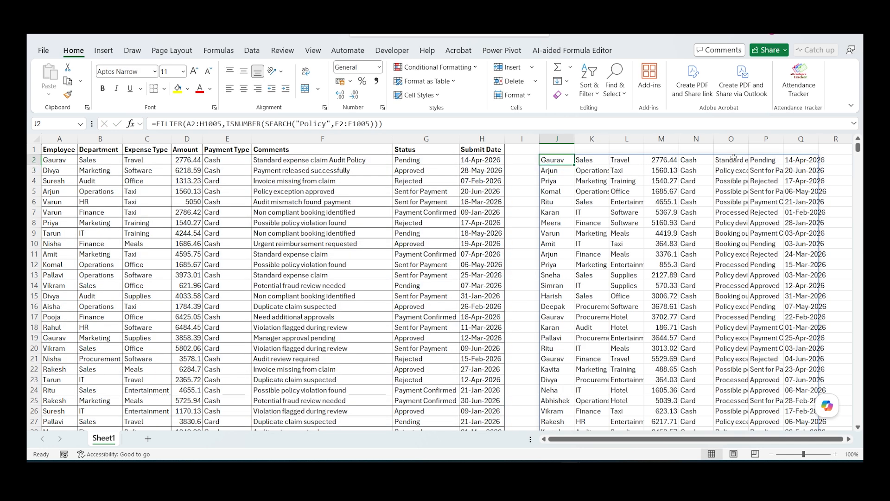
Step: Compare the number of records in the source Status column with the number of filtered records spilled from J2
key("Left")
key("Left")
key("Left")
key("ctrl+shift+Down")
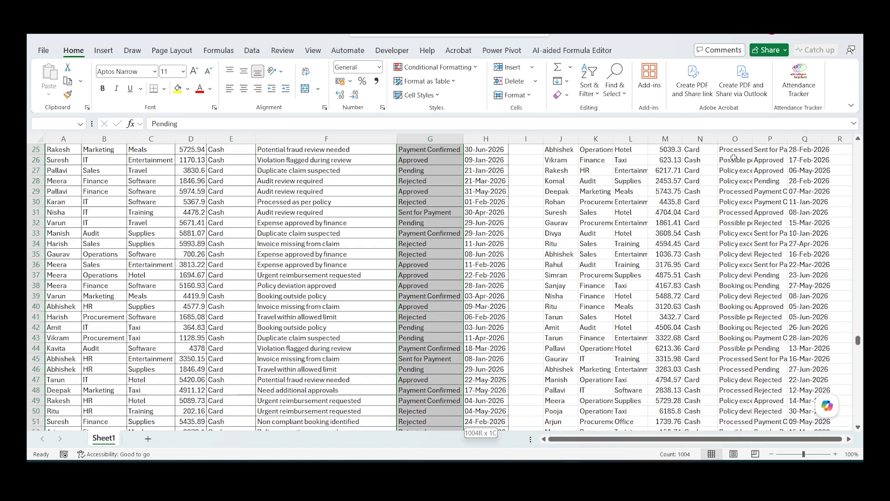
key("Right")
key("Right")
key("Right")
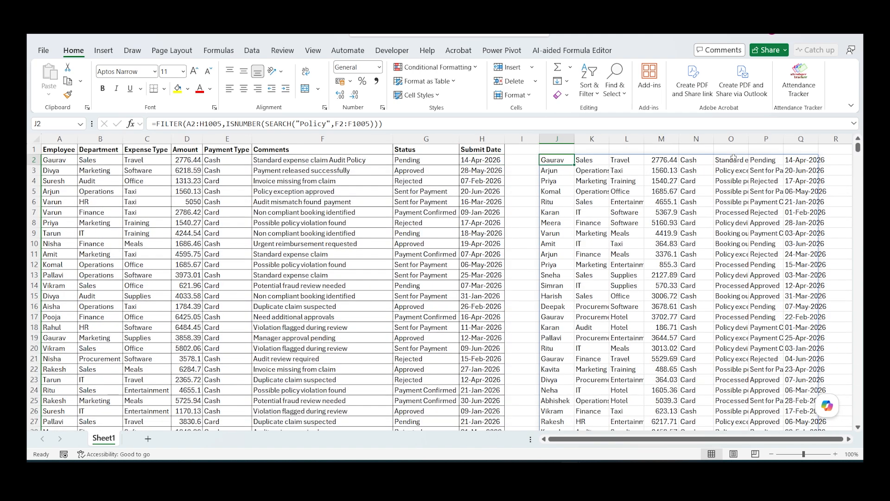
key("ctrl+shift+Down")
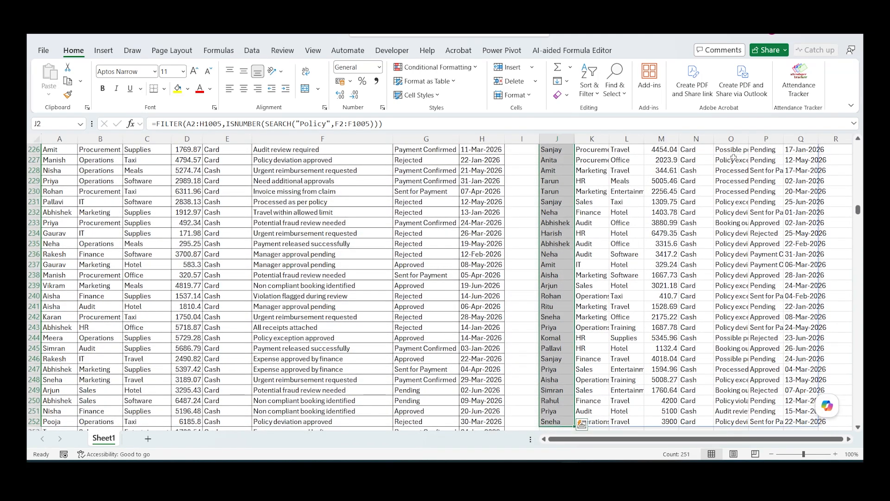
key("Down")
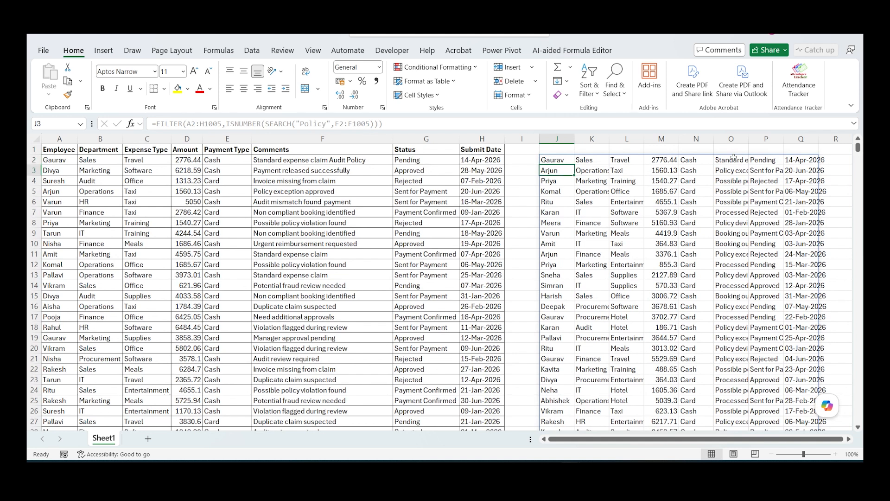
key("Up")
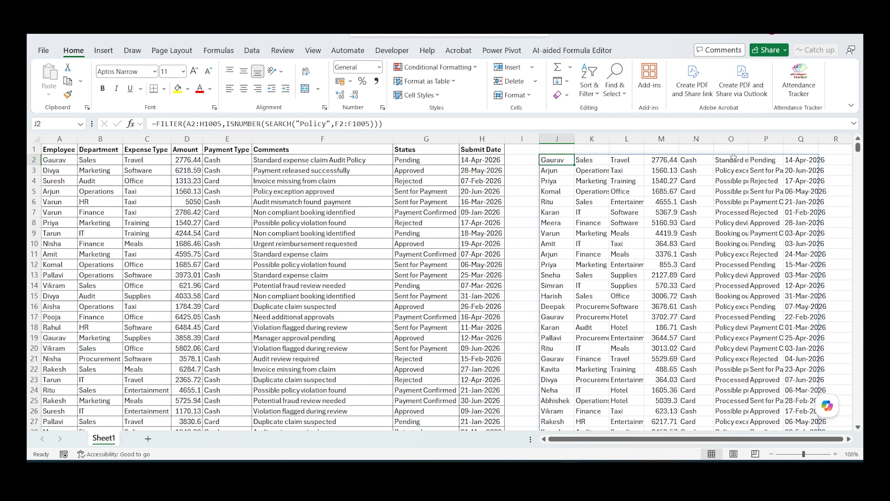
Step: Change the search word in the J2 FILTER formula to "booking" and check the extent of the filtered list
left_click(327, 123)
key("BackSpace")
key("BackSpace")
key("BackSpace")
key("BackSpace")
key("BackSpace")
key("BackSpace")
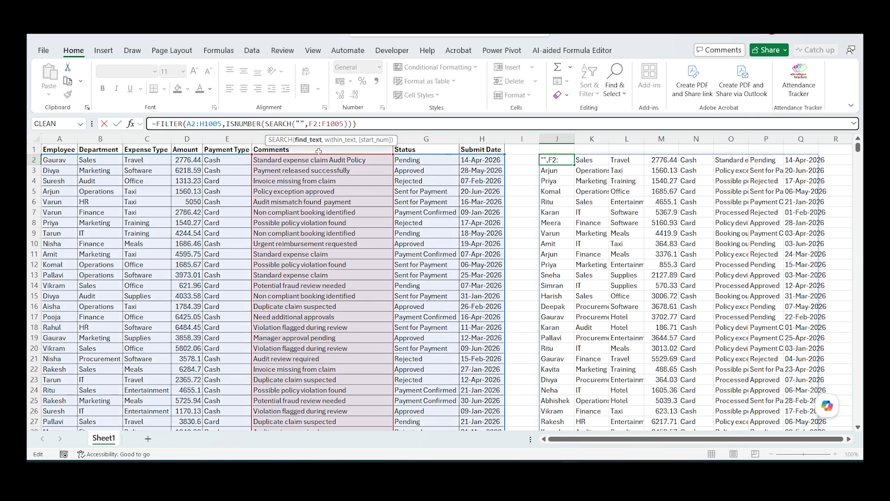
type("booking")
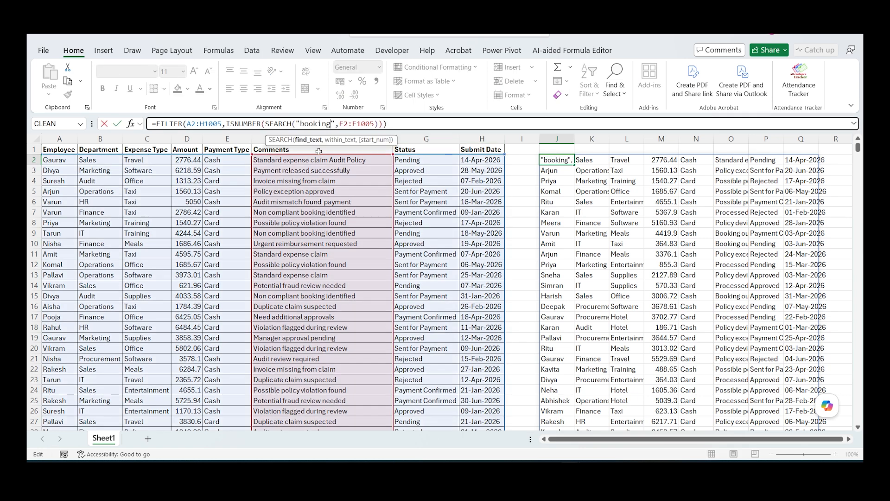
key("Return")
key("Up")
key("ctrl+shift+Down")
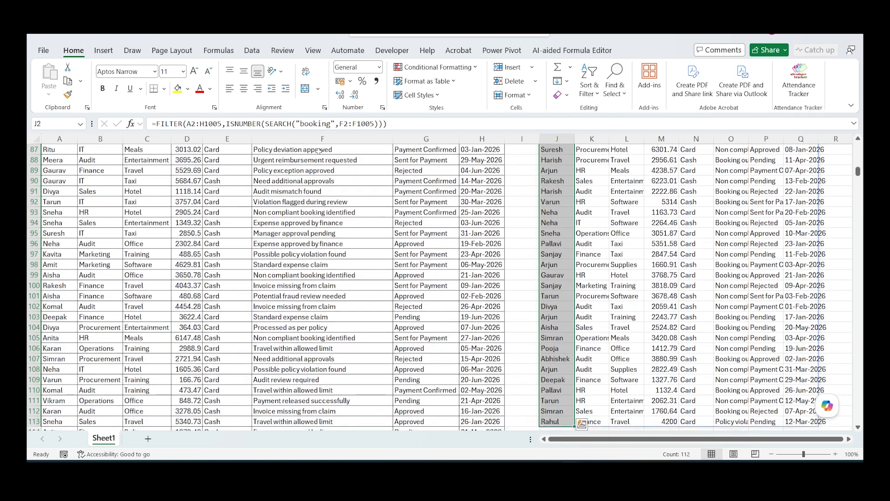
key("ctrl+shift+Up")
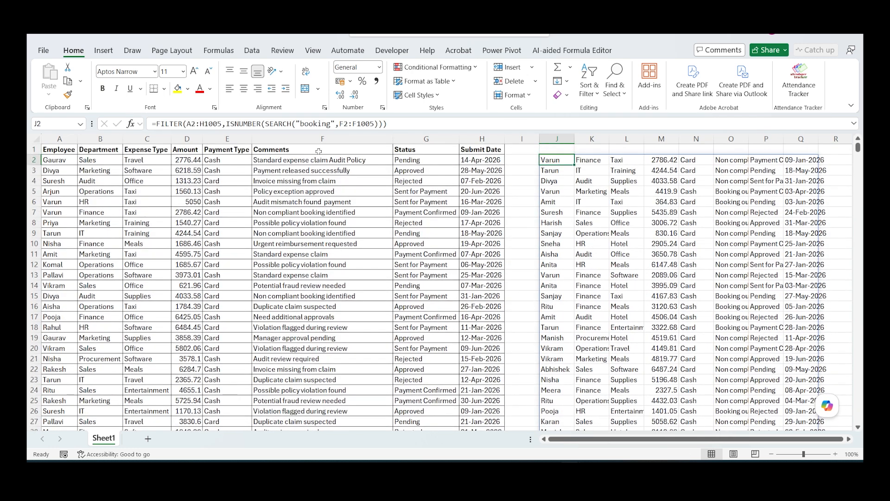
Step: Autofit column O to its contents and inspect the filtered comments in rows 2, 3 and 5
double_click(752, 135)
left_click(769, 162)
left_click(771, 170)
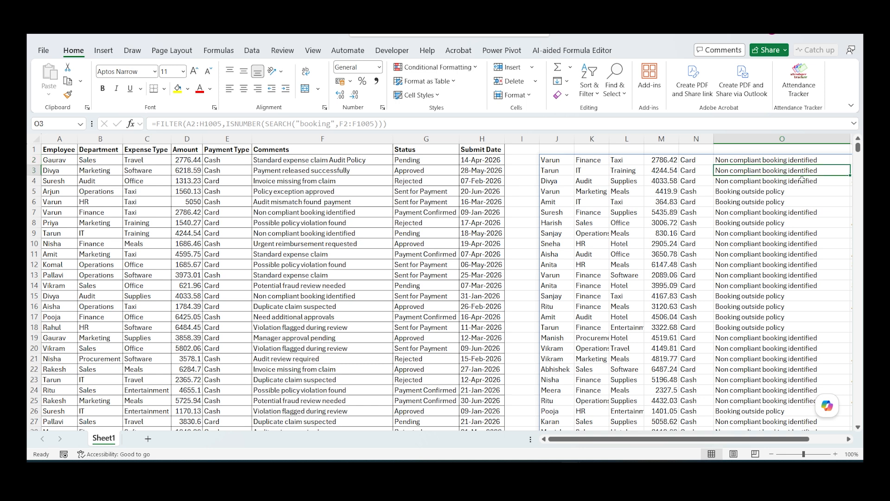
left_click(776, 189)
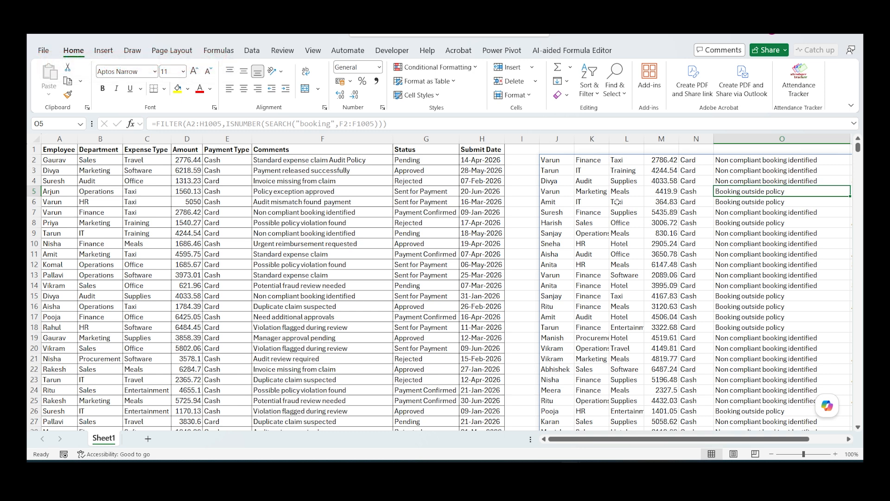
Step: Copy the FILTER formula text from J2 without its equals sign, then clear the cell
left_click(557, 160)
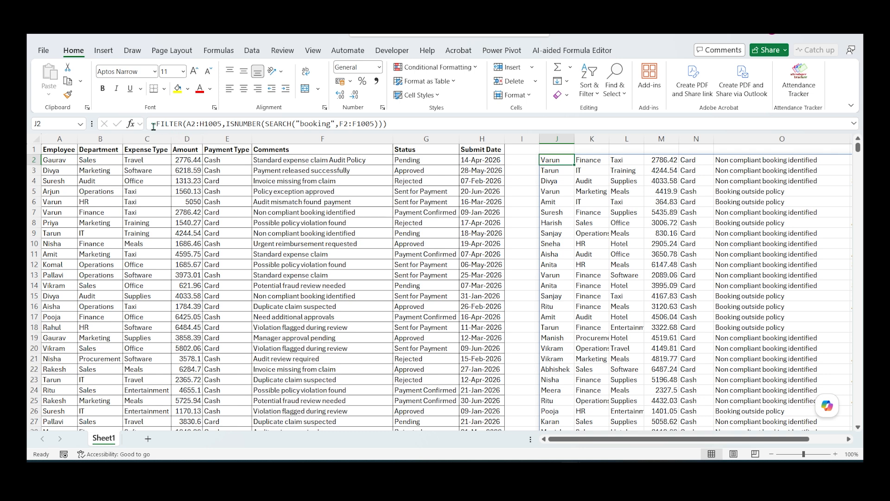
left_click_drag(156, 124, 260, 136)
key("ctrl+c")
left_click(249, 122)
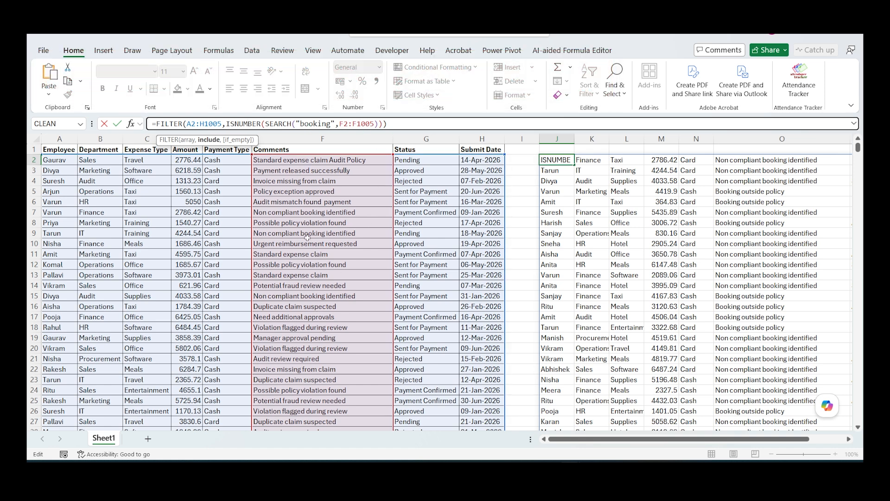
key("ctrl+Return")
key("Delete")
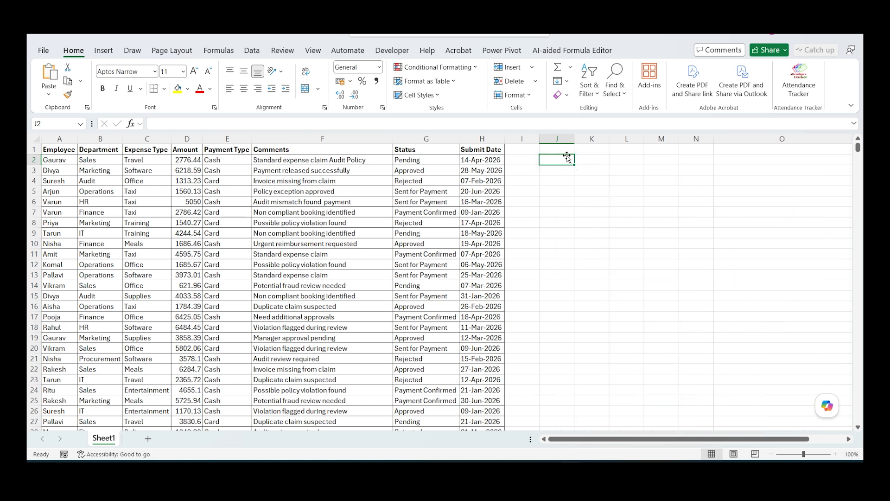
Step: Start a LAMBDA formula in J2 with parameters source, keyword and column, and paste the copied FILTER expression as its calculation
type("=lamb")
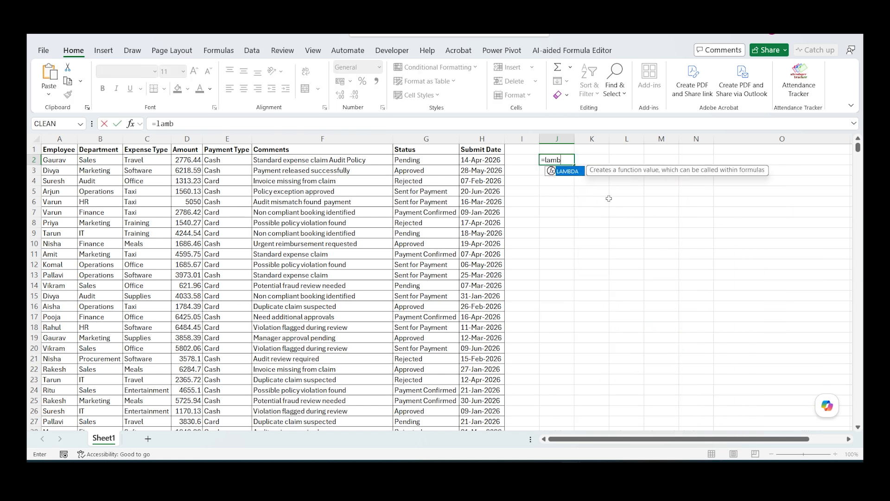
key("Tab")
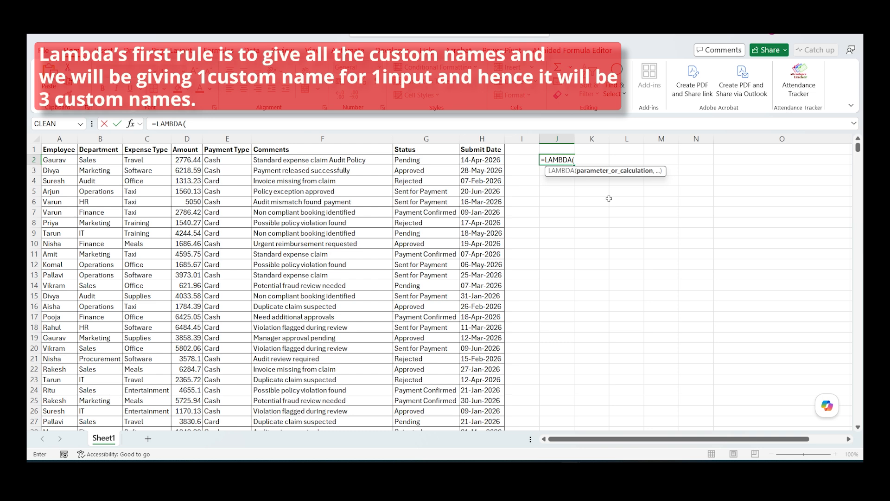
type("source,")
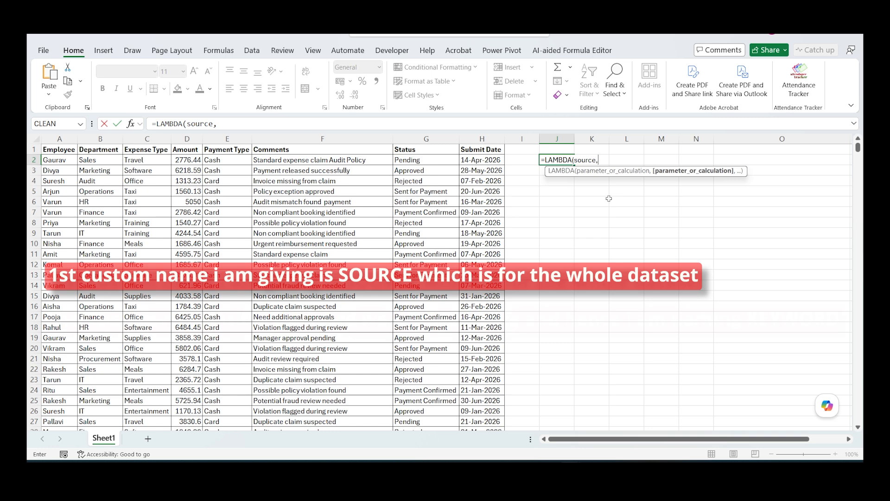
type("keyword,")
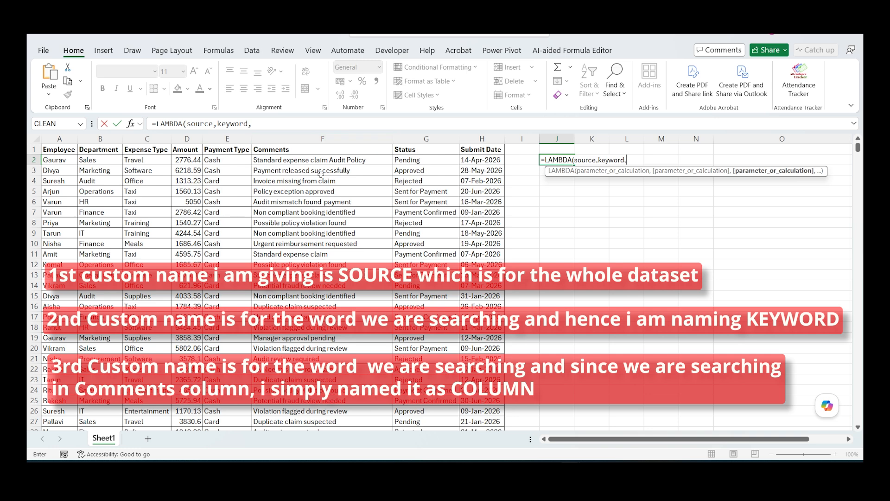
type("co")
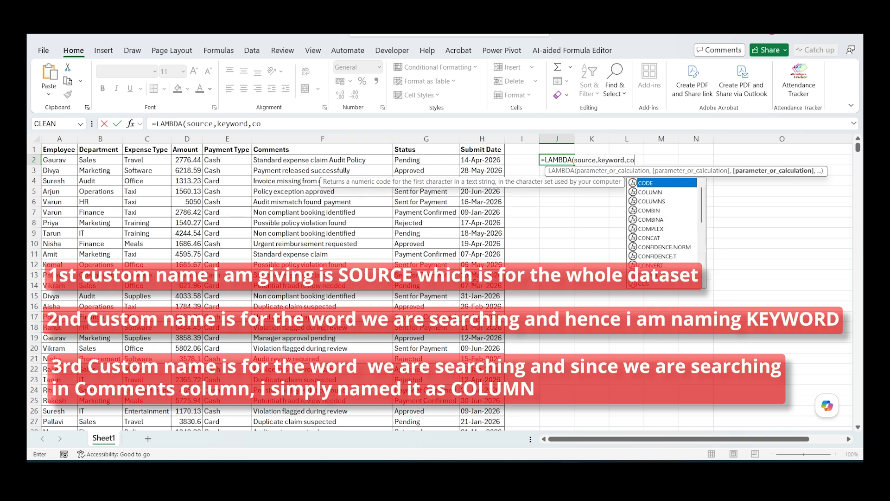
type("lumn,")
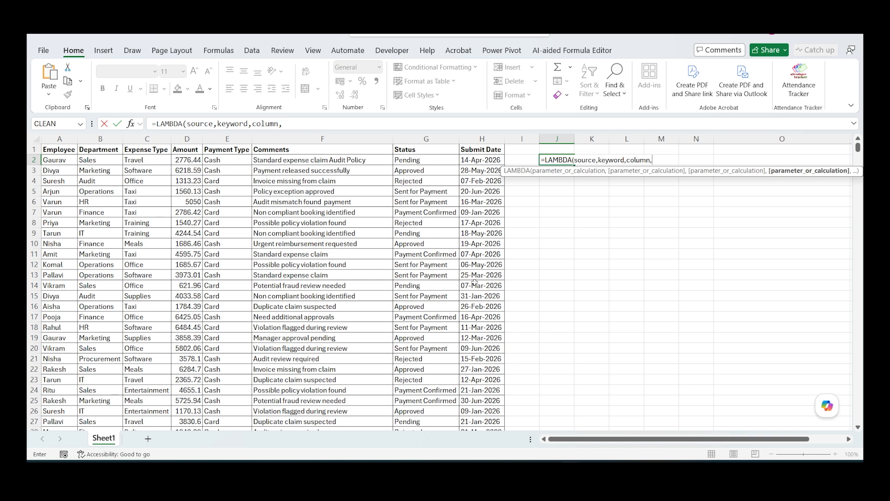
key("ctrl+v")
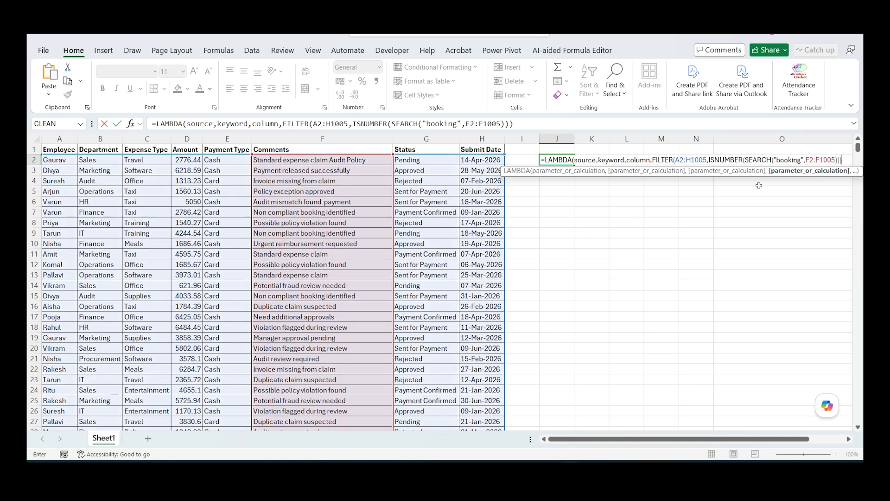
Step: Replace A2:H1005 in the LAMBDA's FILTER with source, and the "booking" search text with keyword
left_click_drag(678, 160, 707, 159)
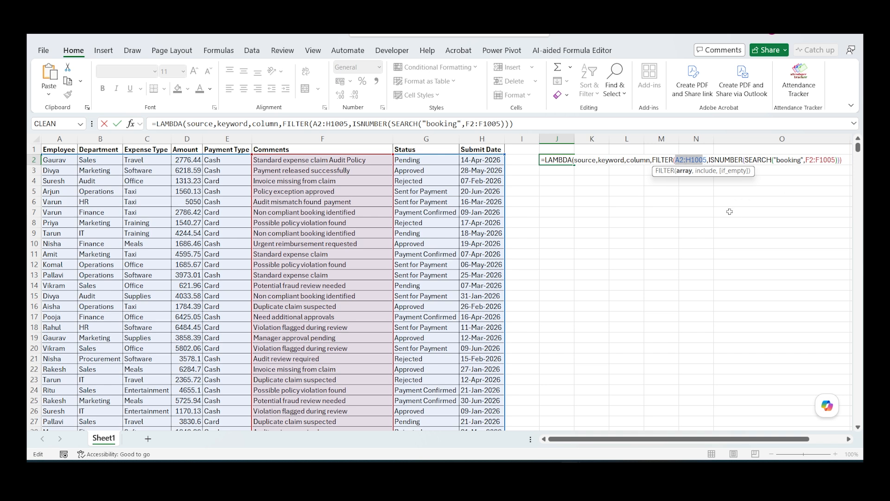
type("source")
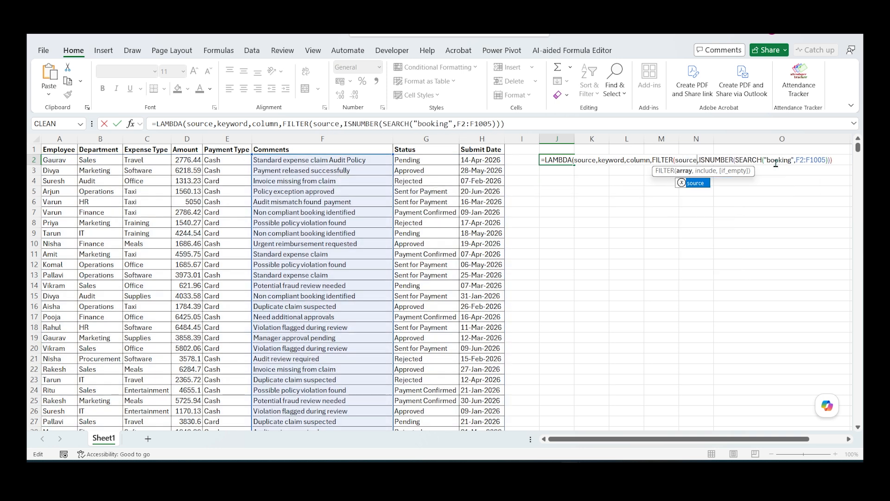
left_click(778, 162)
key("BackSpace")
key("BackSpace")
key("BackSpace")
key("BackSpace")
key("BackSpace")
key("BackSpace")
key("BackSpace")
key("BackSpace")
key("BackSpace")
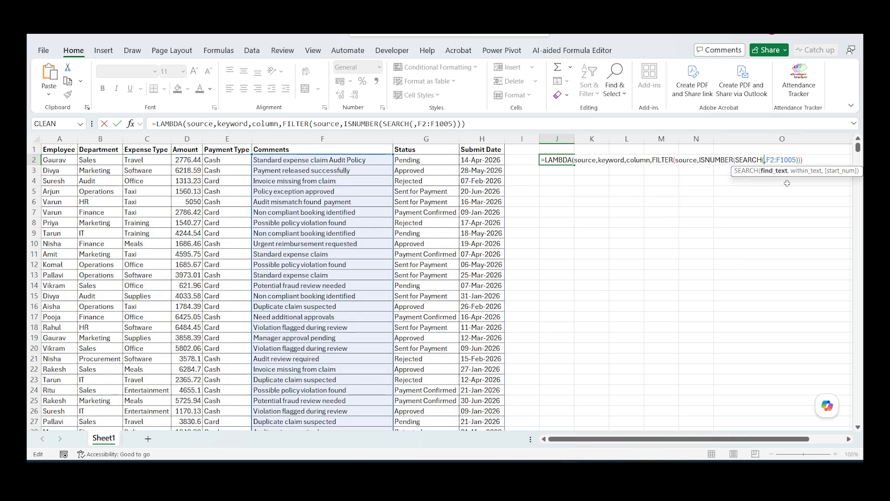
type("keyword")
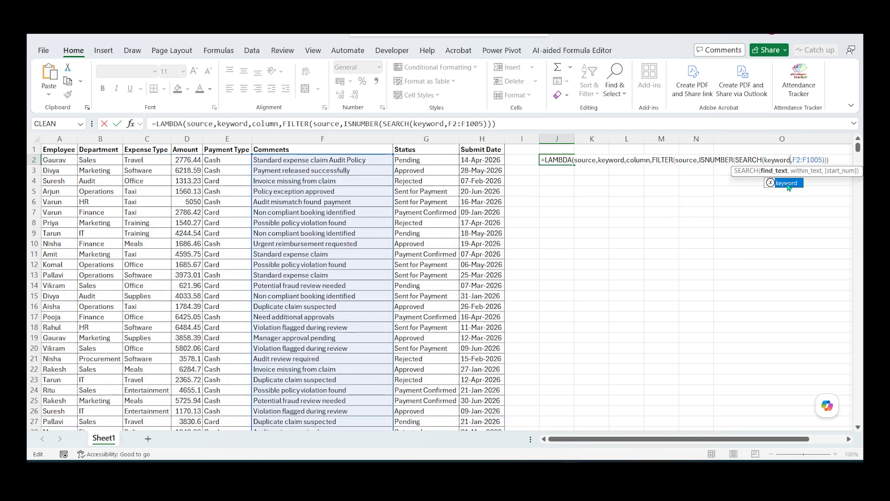
Step: Replace F2:F1005 in the LAMBDA's SEARCH with column and enter the formula in J2
key("Right")
key("shift+Right")
key("shift+Right")
key("shift+Right")
key("shift+Right")
key("shift+Right")
key("shift+Right")
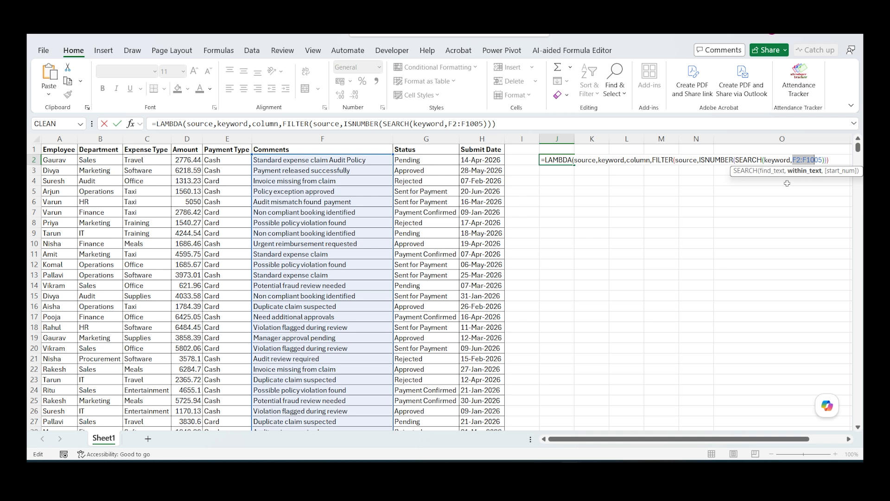
key("shift+Right")
type("column")
key("Right")
key("Right")
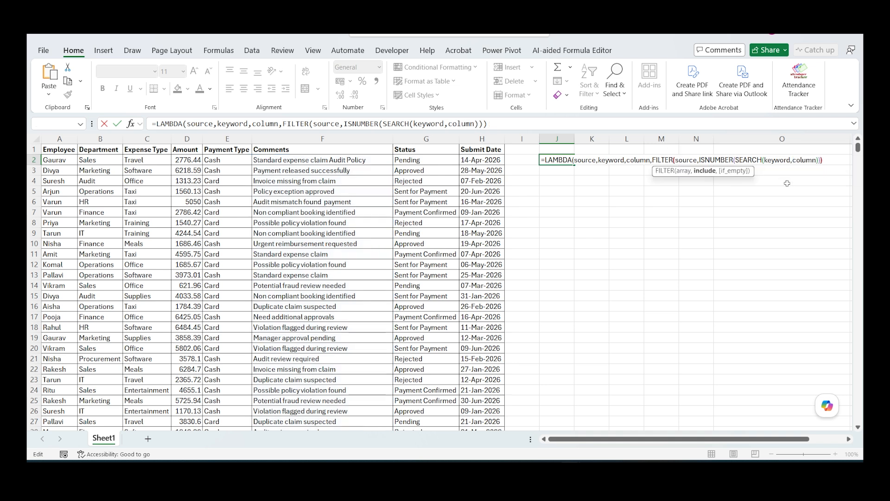
key("ctrl+Return")
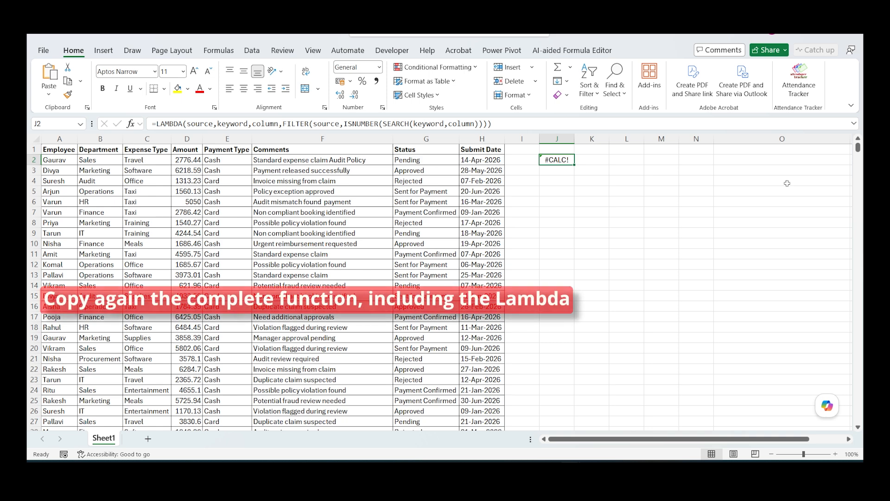
Step: Copy the complete LAMBDA formula text from J2, including its equals sign, leaving the cell intact
left_click_drag(507, 124, 147, 128)
key("ctrl+c")
key("Escape")
Step: Define a workbook-scoped name keywordings that refers to the copied LAMBDA formula
left_click(218, 50)
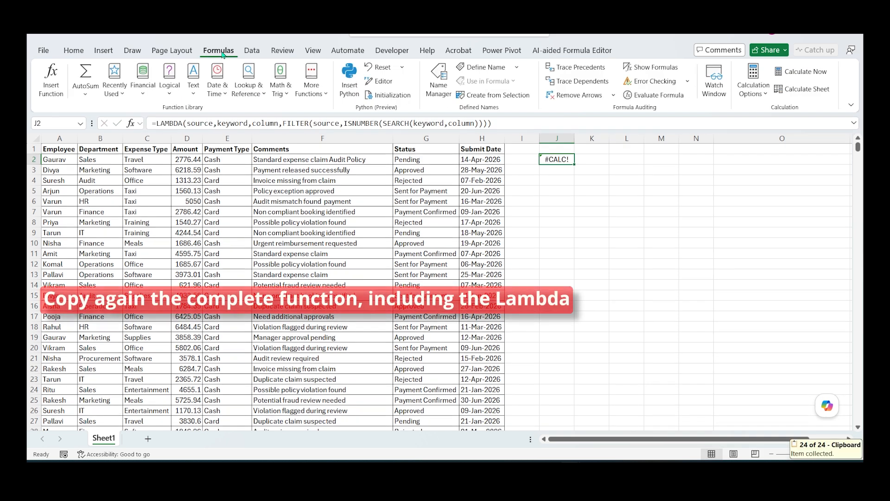
left_click(438, 84)
left_click(408, 174)
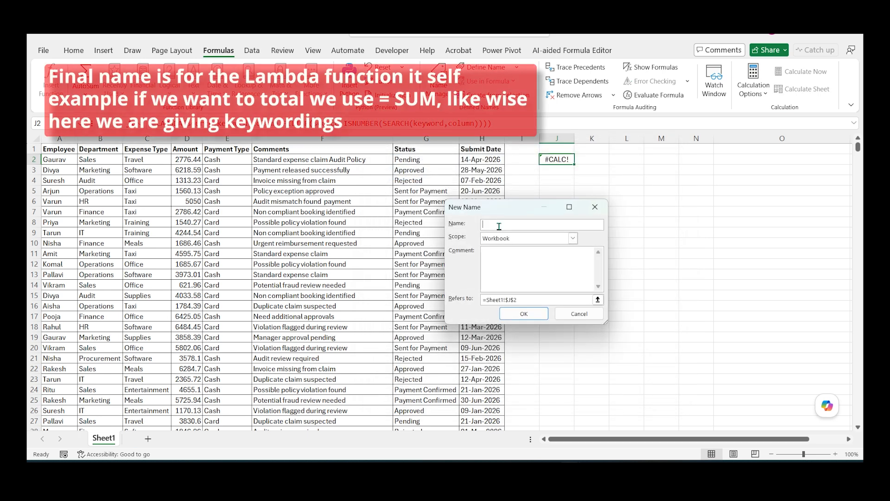
type("keywordings")
left_click_drag(521, 300, 470, 303)
key("BackSpace")
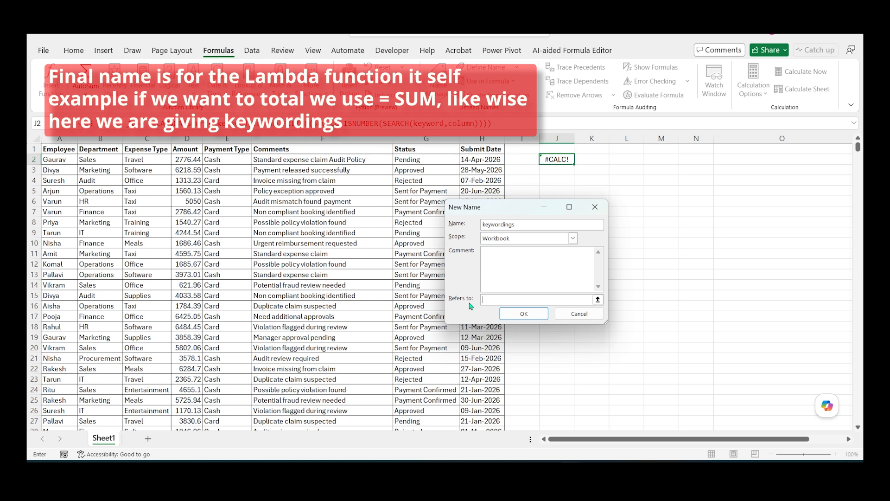
key("ctrl+v")
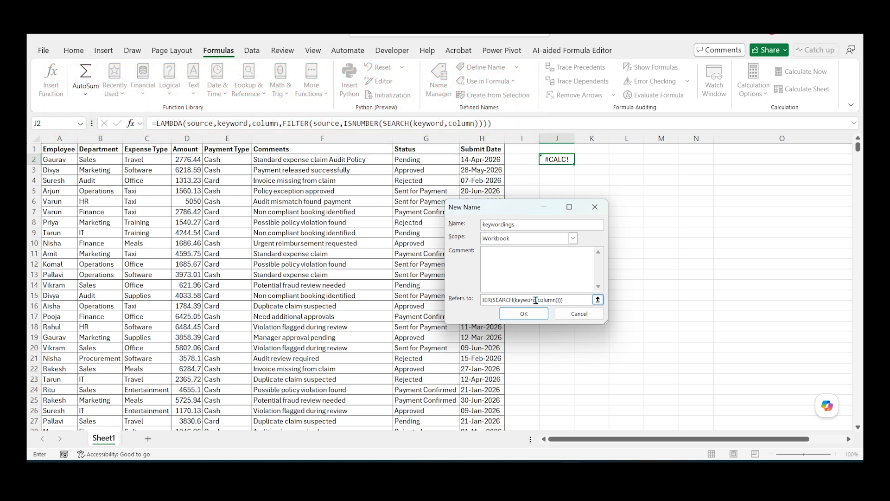
left_click_drag(580, 301, 448, 303)
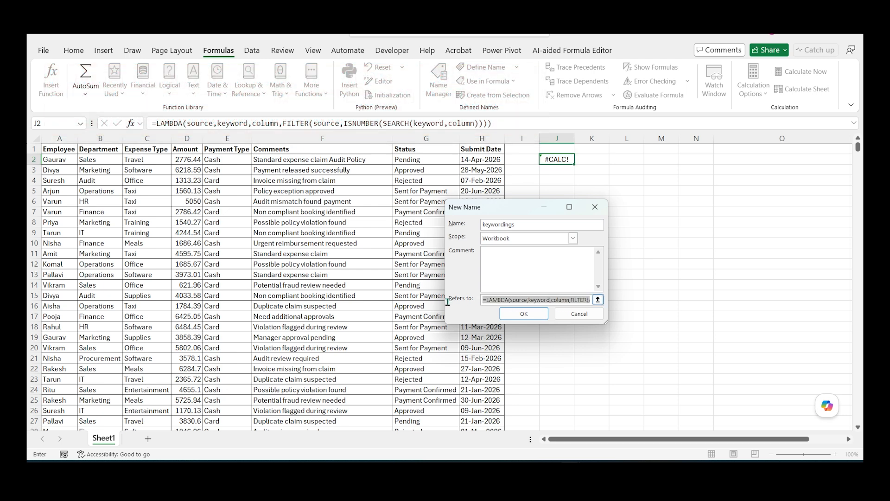
left_click(518, 315)
left_click(647, 368)
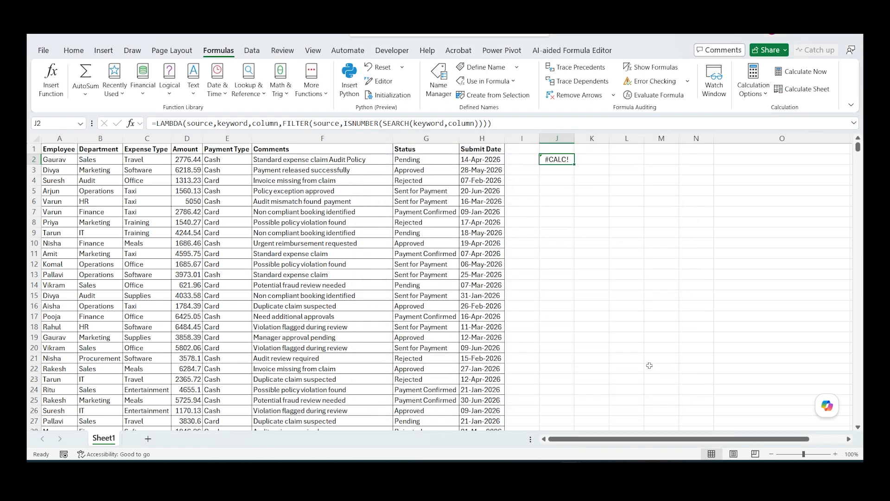
Step: Start a keywordings formula in J6 with A2:H1005 as its source argument
left_click(561, 202)
type("=key")
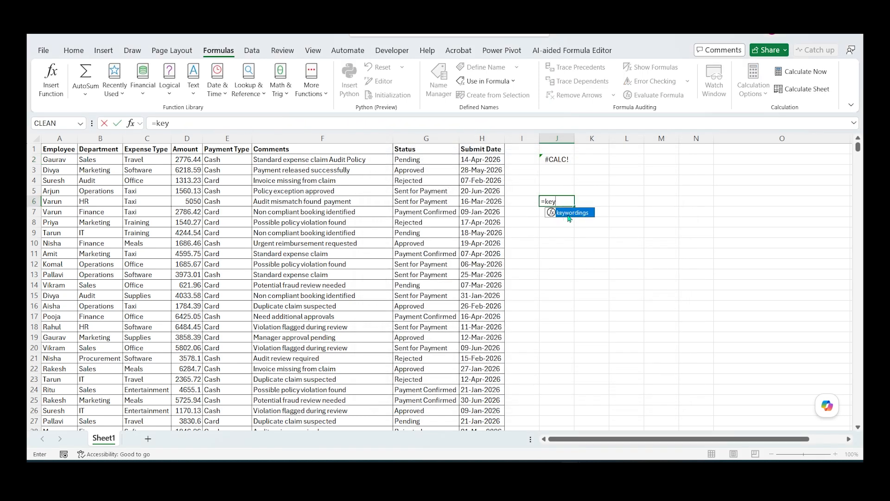
key("Tab")
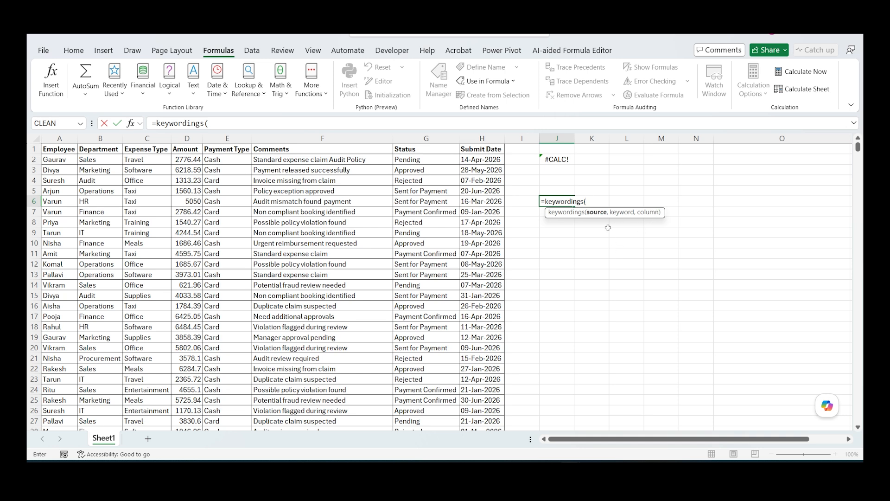
left_click(53, 159)
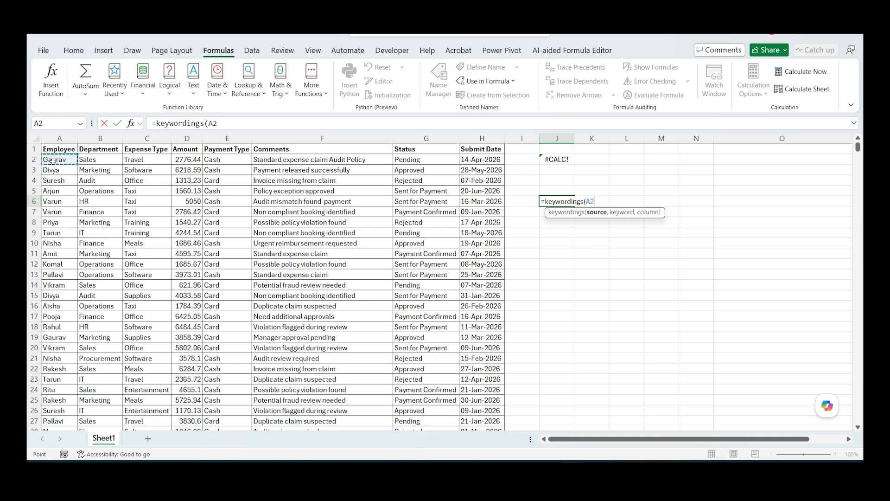
key("ctrl+shift+Right")
key("ctrl+shift+Down")
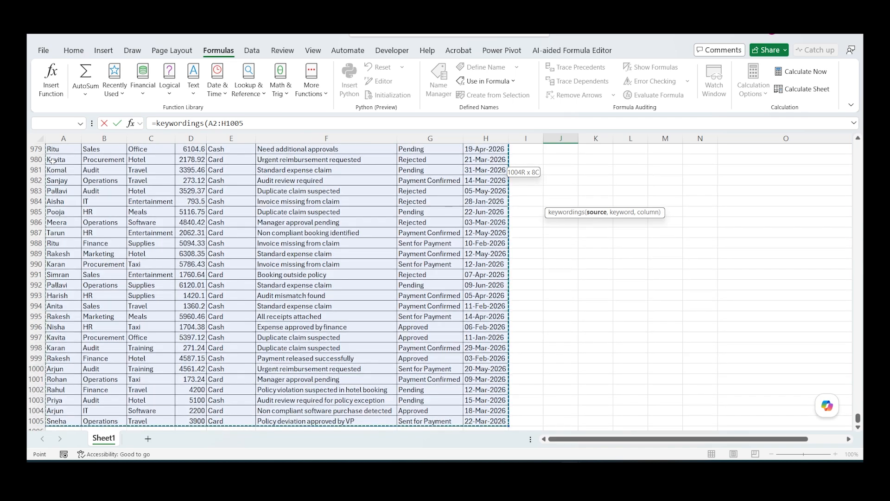
type(",")
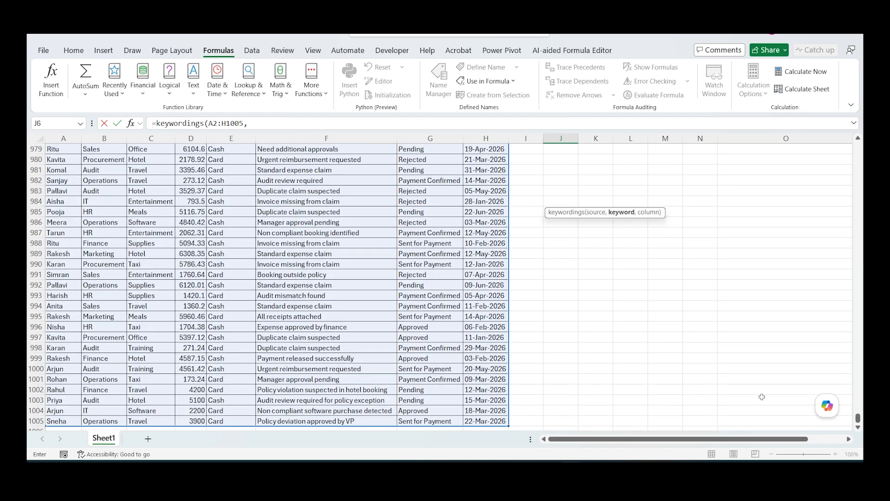
left_click_drag(858, 419, 858, 145)
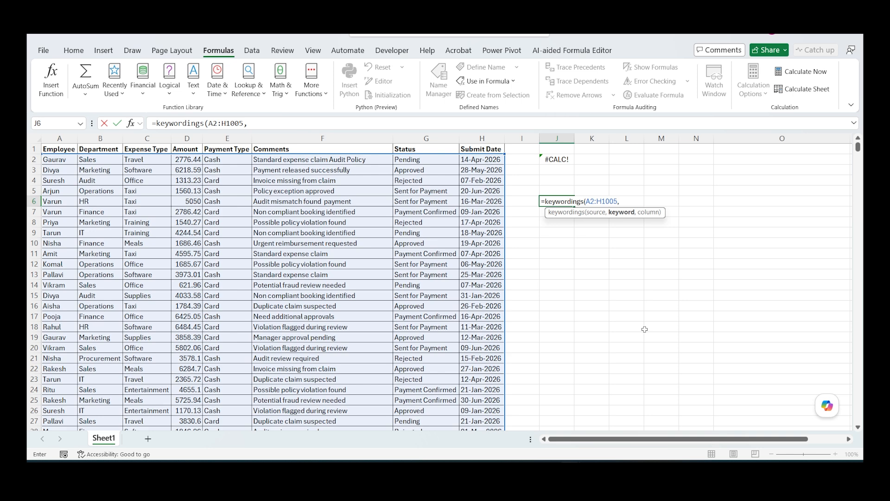
Step: Complete the J6 formula with "Pending" as the keyword and G2:G1005 as the column, and enter it
type("\"Pending\",")
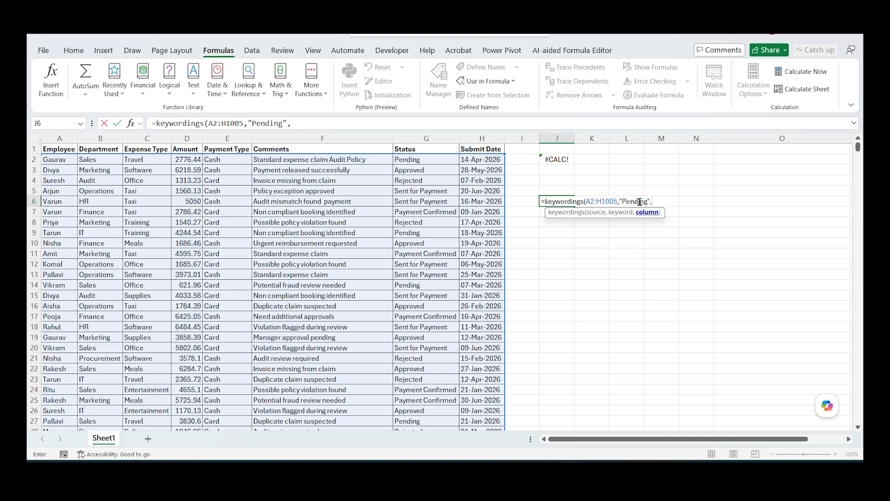
left_click(404, 160)
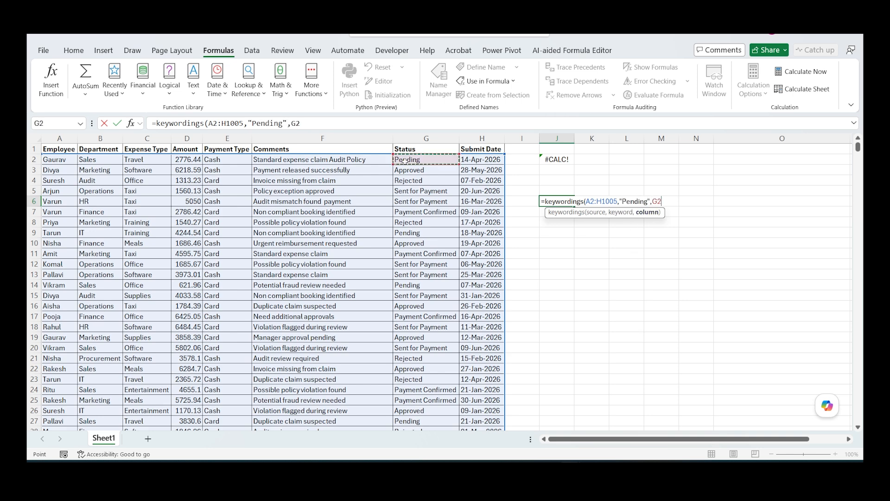
key("ctrl+shift+Down")
type(")")
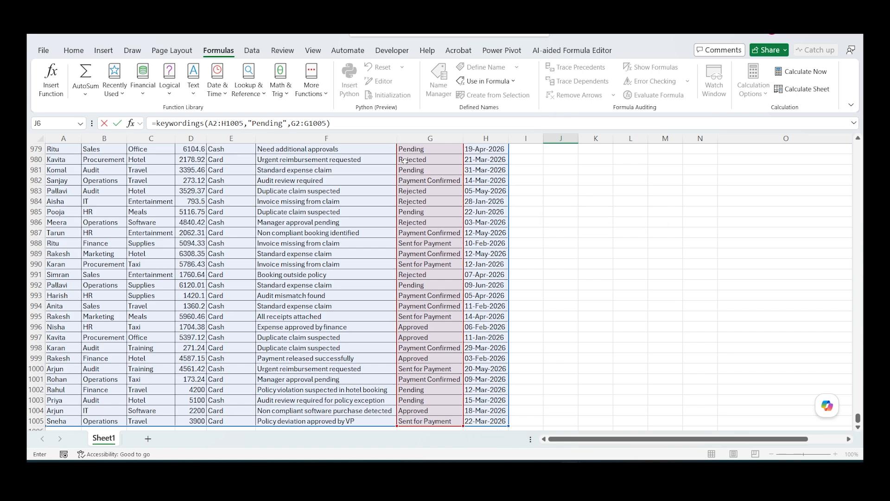
key("ctrl+BackSpace")
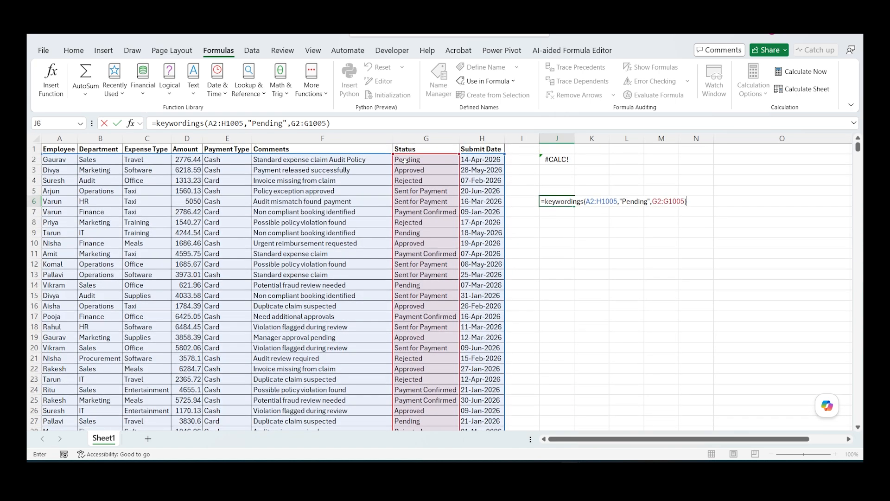
key("Return")
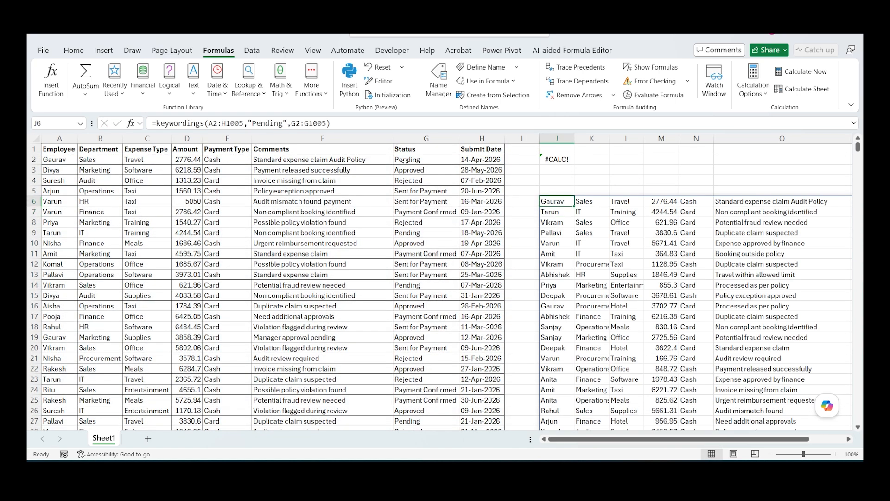
Step: Examine the extent of the filtered records below J6 and check them against the Status column of the source data
key("ctrl+shift+Down")
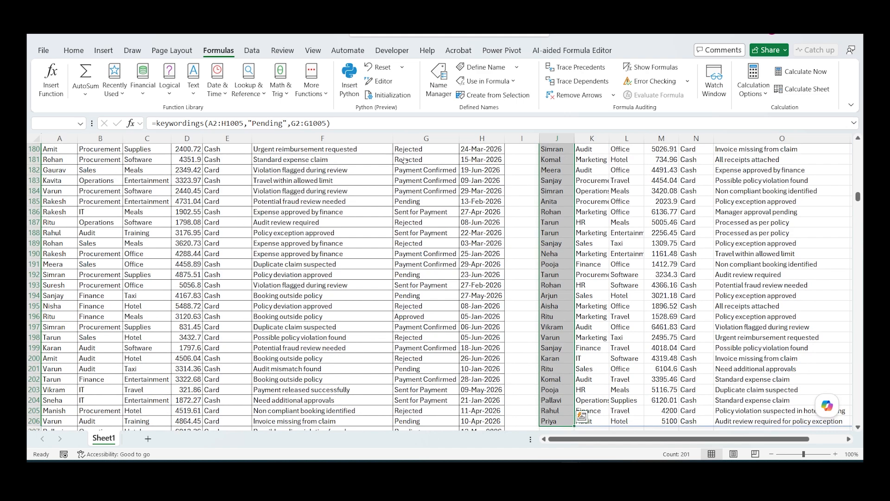
key("Up")
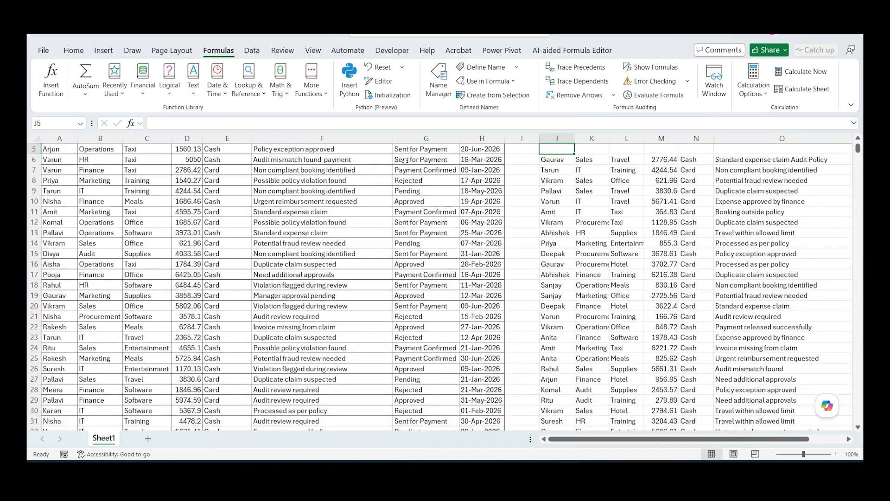
key("Down")
key("Left")
key("Left")
key("ctrl+Up")
key("Down")
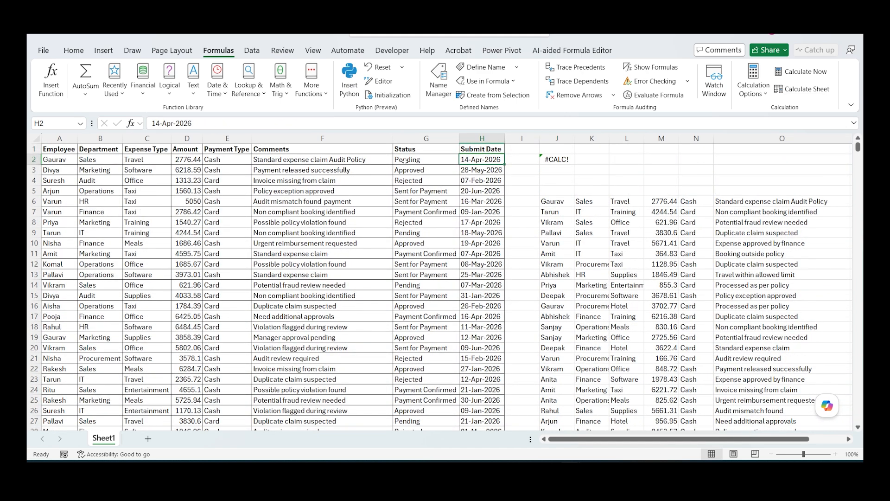
key("Left")
key("Left")
key("Right")
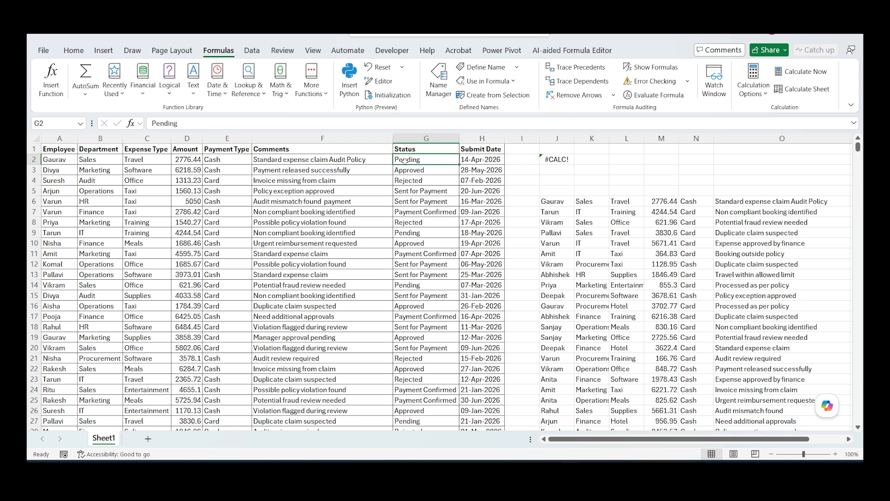
key("Right")
key("Right")
key("Right")
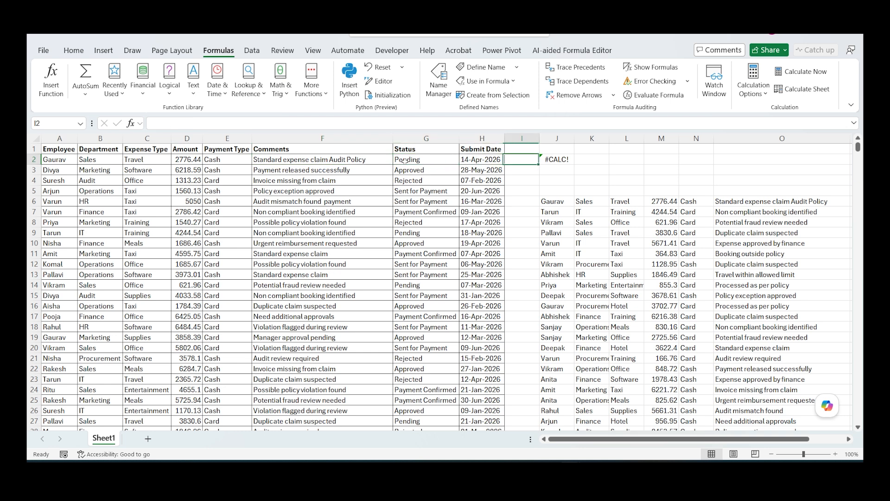
key("Down")
key("Down")
key("Down")
key("Down")
key("Down")
key("Up")
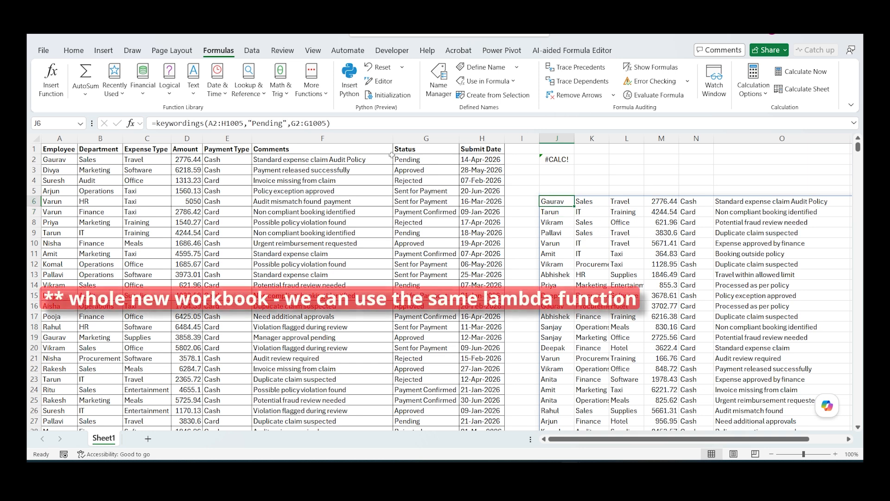
Step: Copy the full LAMBDA definition of the keywordings name from the Name Manager
left_click(438, 79)
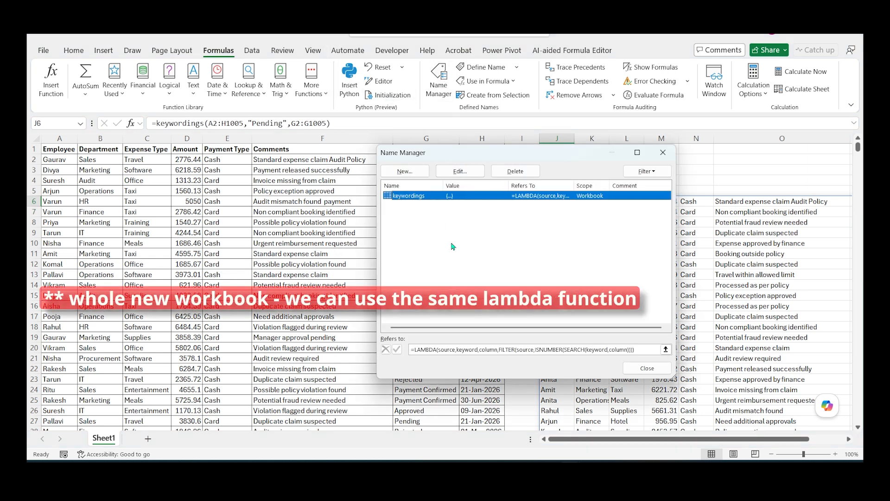
left_click(533, 349)
left_click_drag(621, 351, 404, 366)
key("ctrl+c")
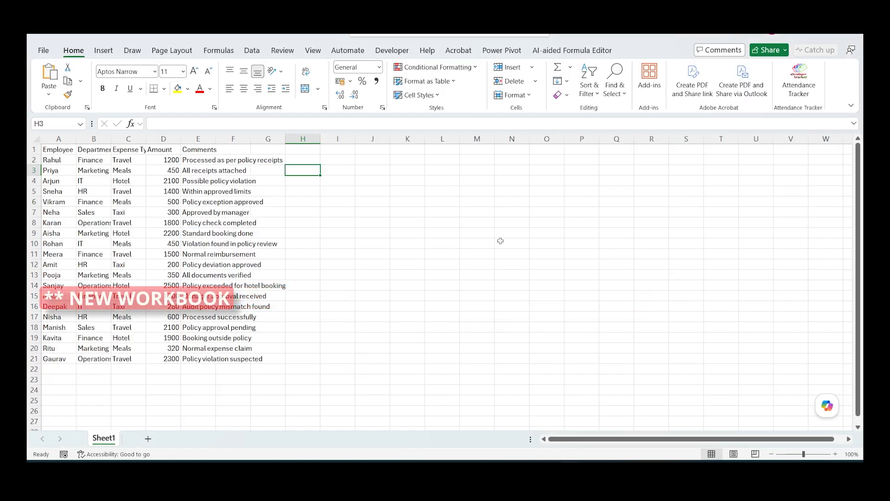
Step: In the new workbook, define a workbook-scoped name wording that refers to the copied LAMBDA formula
left_click(219, 50)
left_click(438, 78)
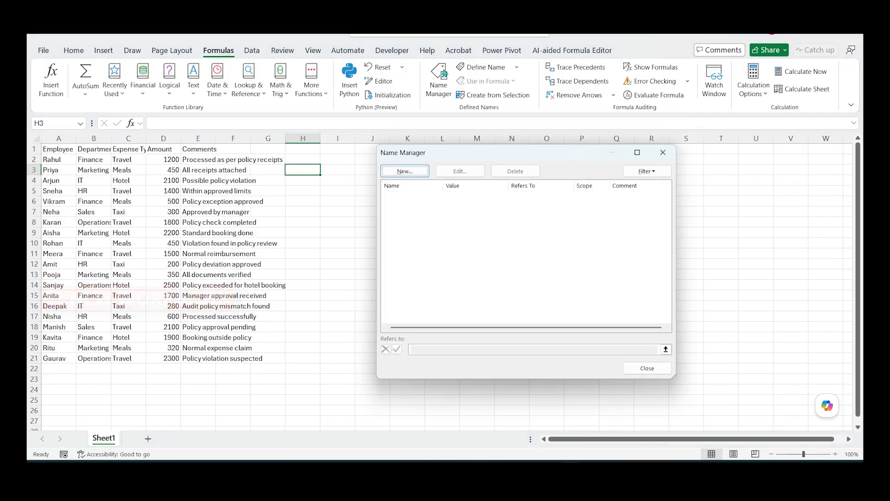
left_click(405, 171)
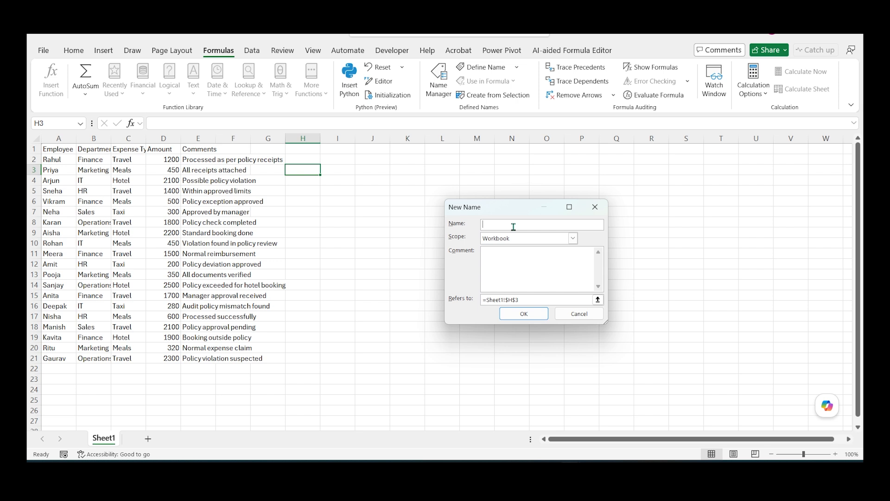
type("wording")
left_click_drag(515, 299, 453, 298)
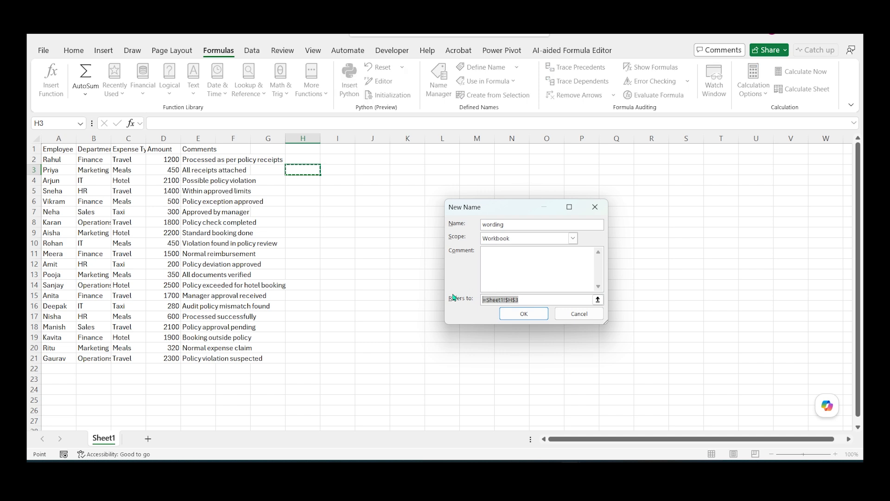
key("ctrl+v")
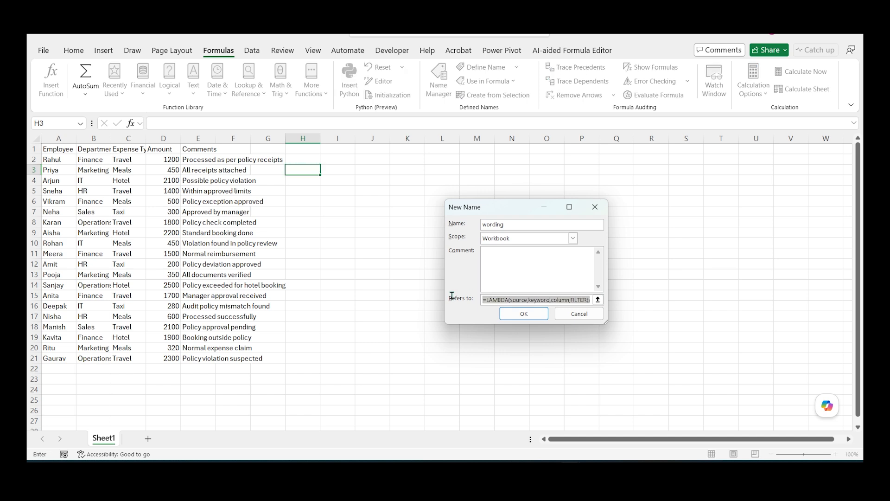
left_click(513, 319)
left_click(647, 368)
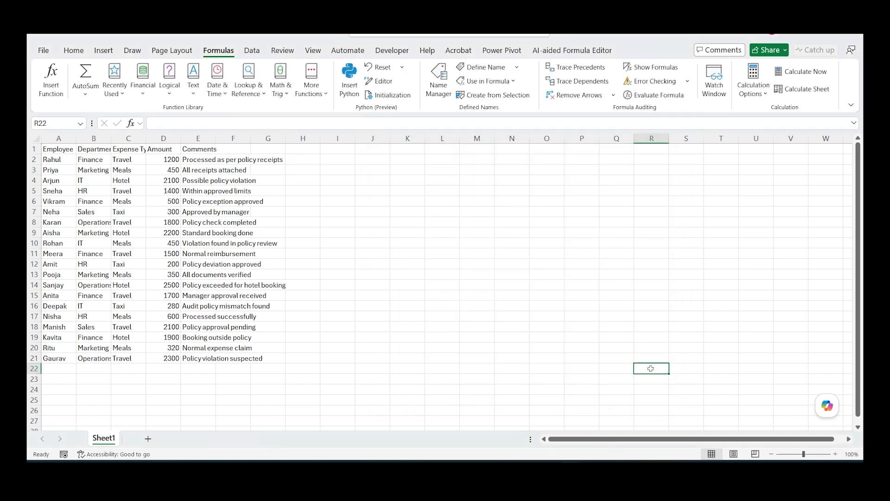
Step: Start a formula in I4 of the new workbook that calls the custom wording function
left_click(339, 176)
type("=word")
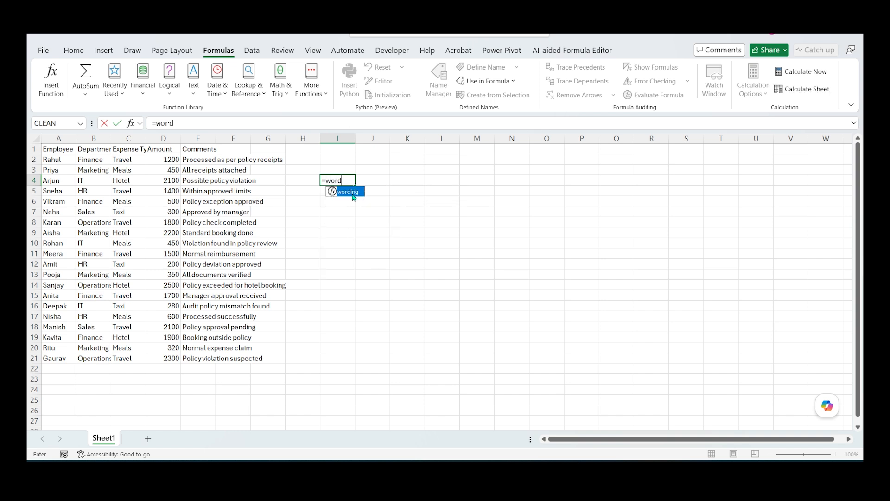
key("Tab")
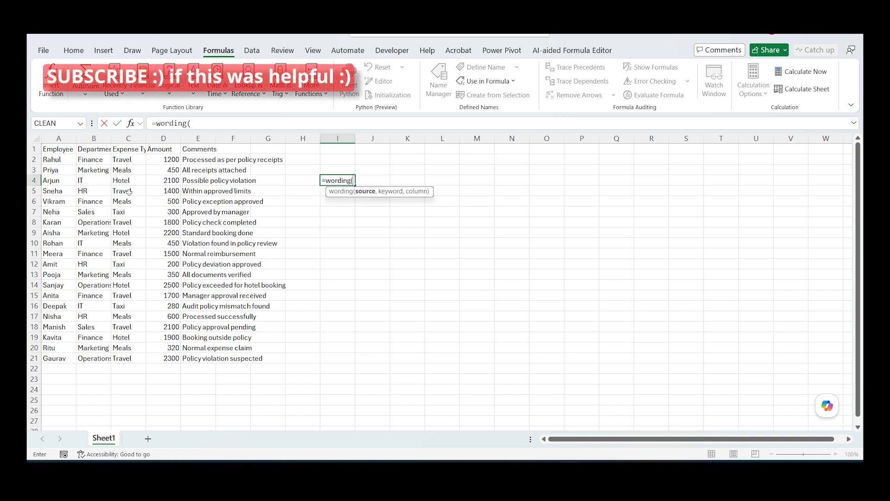